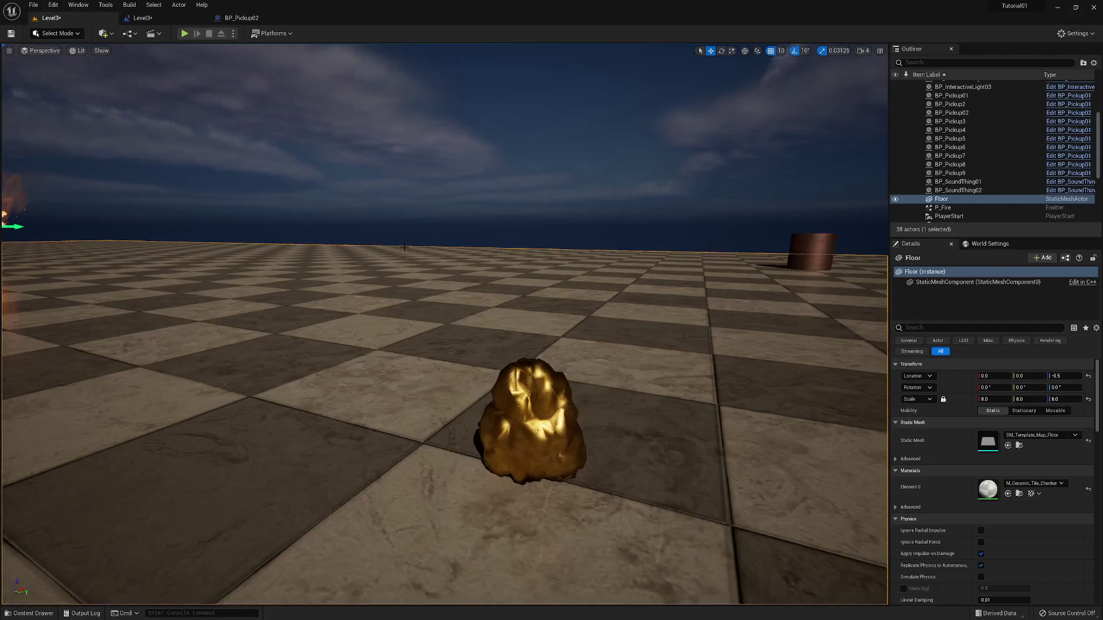
- Create a new material named M_Pickup01 in the _MyContent/Materials folder
{"action": "left_click", "coordinate": [29, 613]}
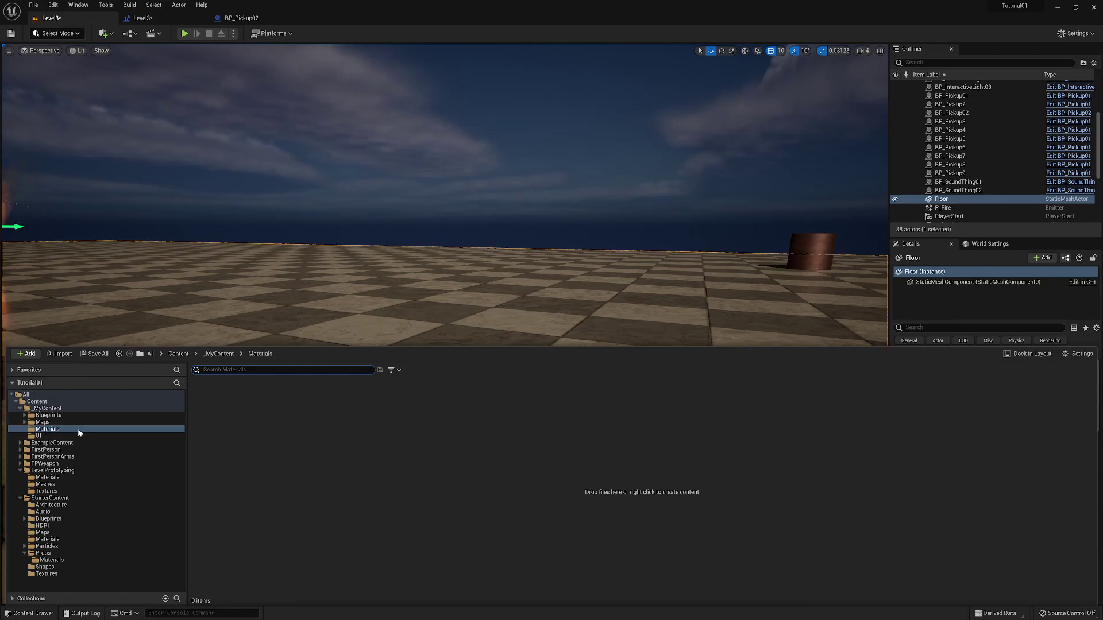
{"action": "right_click", "coordinate": [218, 402]}
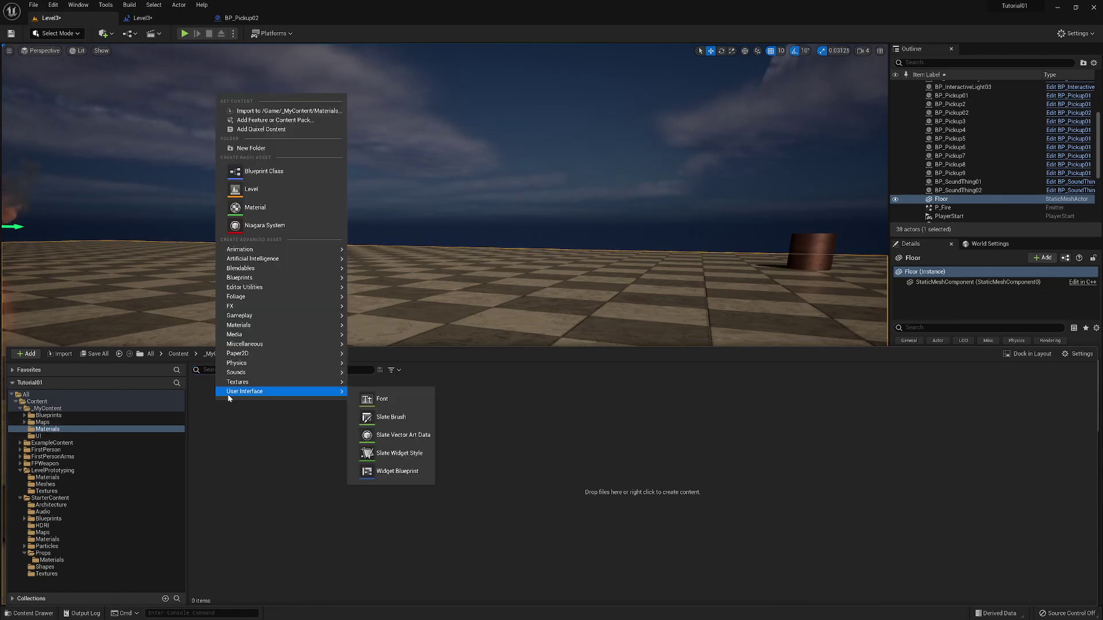
{"action": "left_click", "coordinate": [256, 208]}
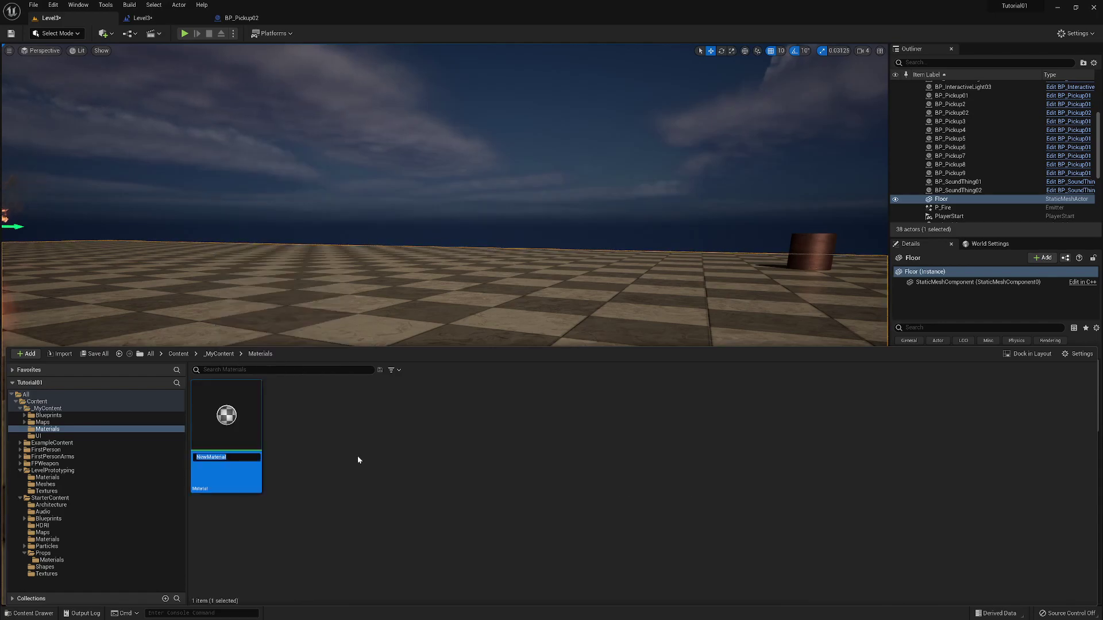
{"action": "type", "text": "M"}
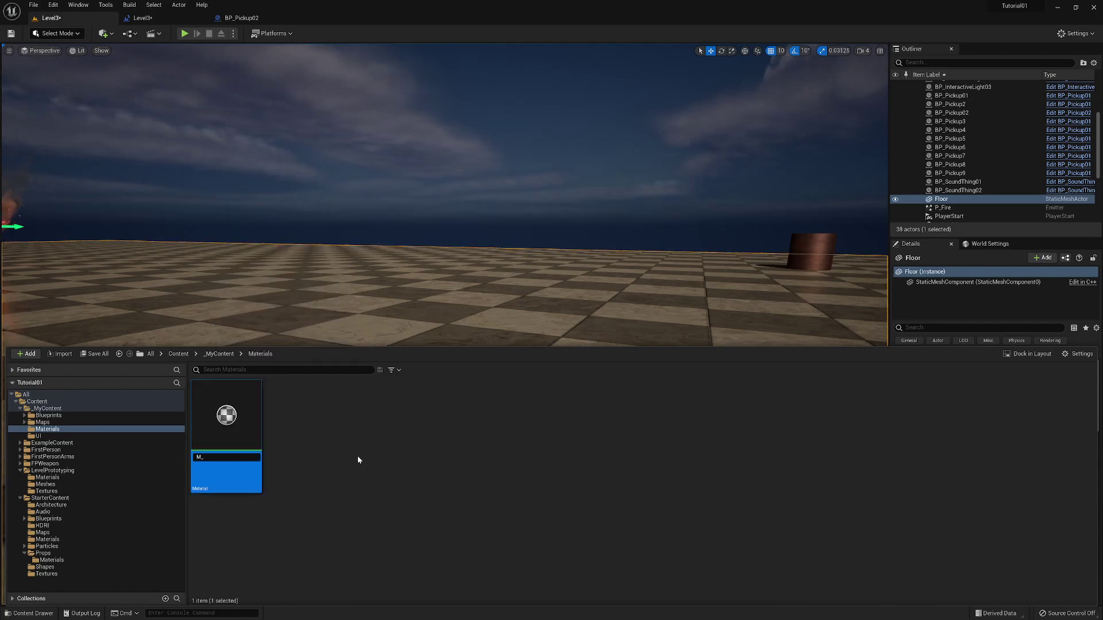
{"action": "type", "text": "_Pickup"}
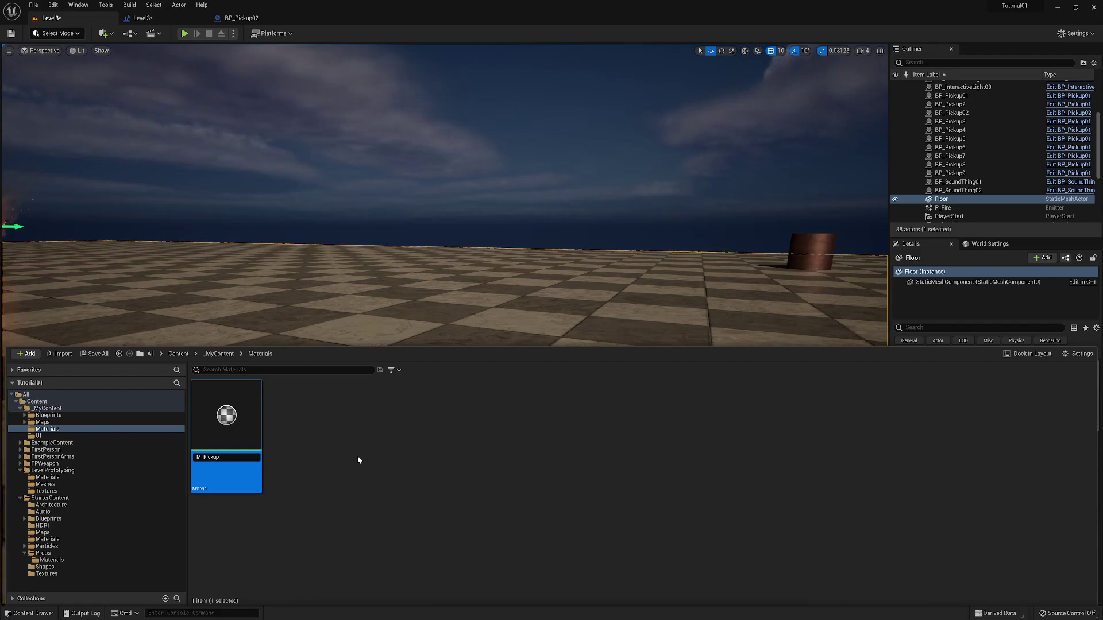
{"action": "type", "text": "01"}
{"action": "key", "text": "Return"}
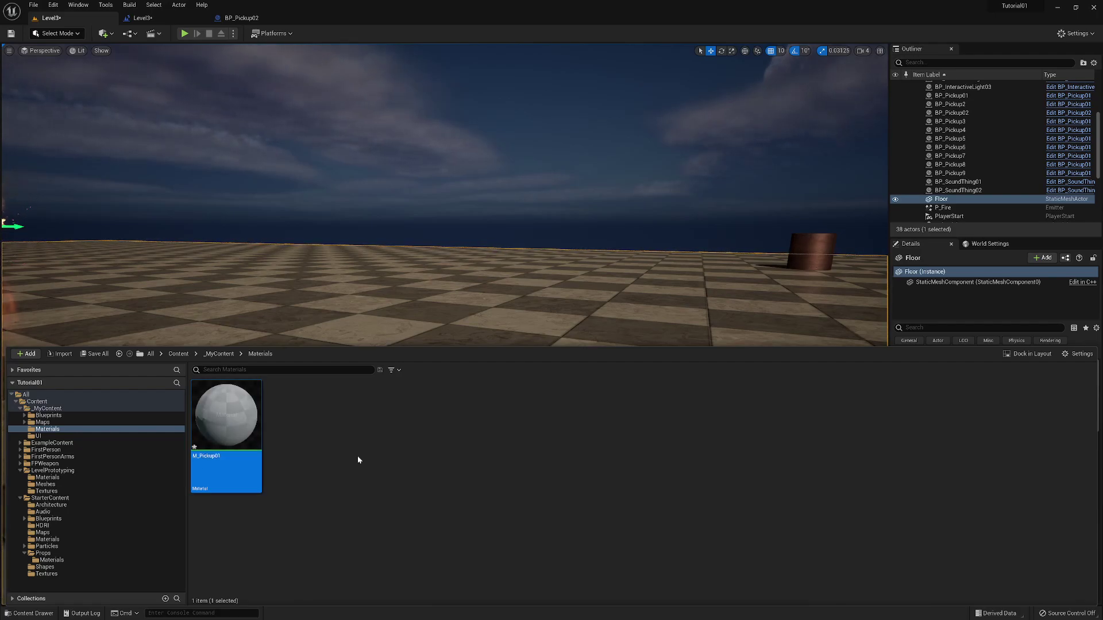
{"action": "left_click", "coordinate": [355, 458]}
- Open the M_Pickup01 material for editing and make room beside its result node
{"action": "mouse_move", "coordinate": [226, 414]}
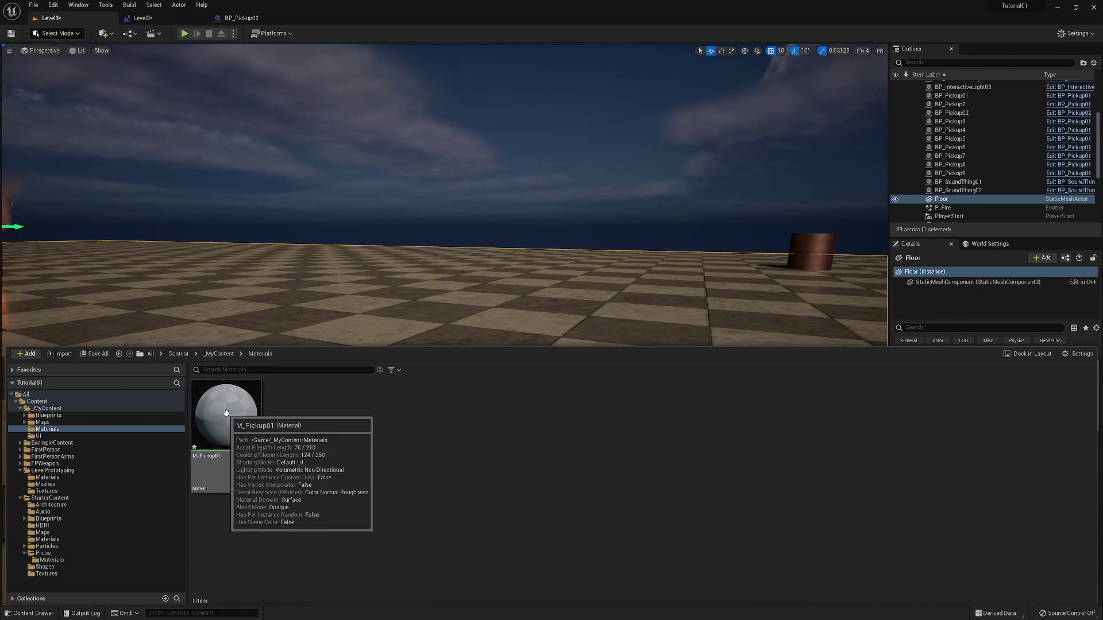
{"action": "double_click", "coordinate": [227, 413]}
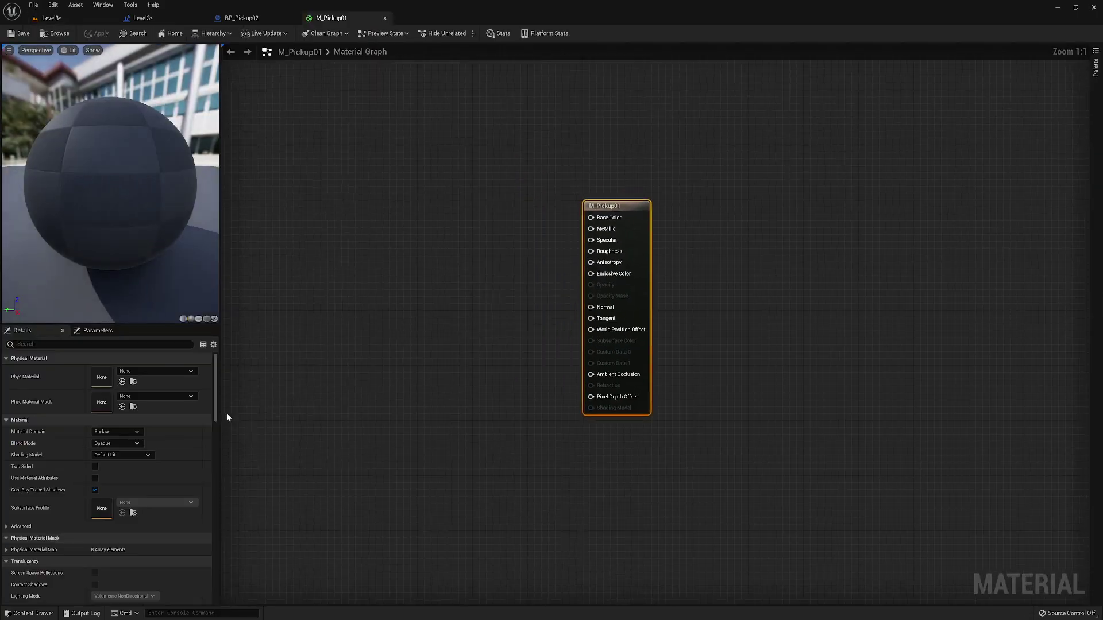
{"action": "right_click_drag", "start_coordinate": [376, 309], "coordinate": [513, 332]}
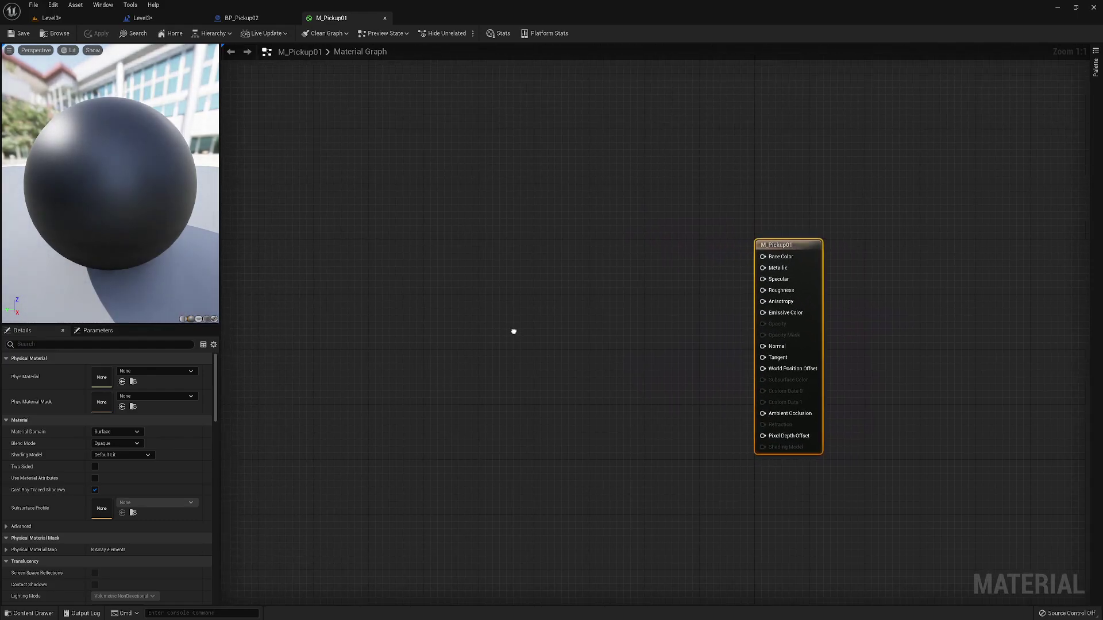
{"action": "right_click", "coordinate": [485, 234]}
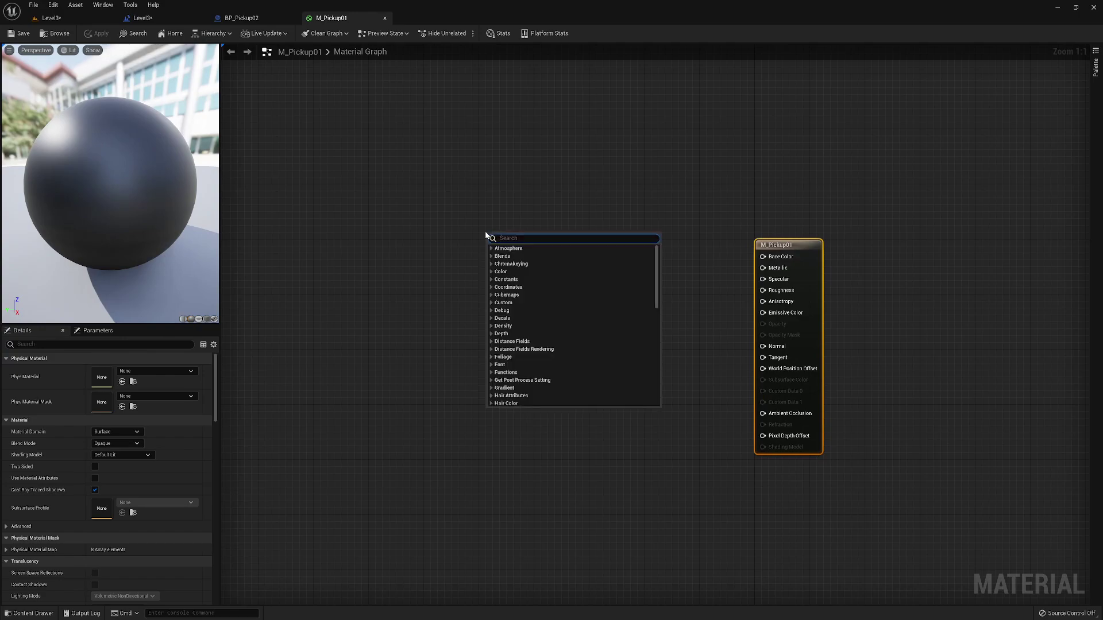
{"action": "left_click", "coordinate": [440, 246]}
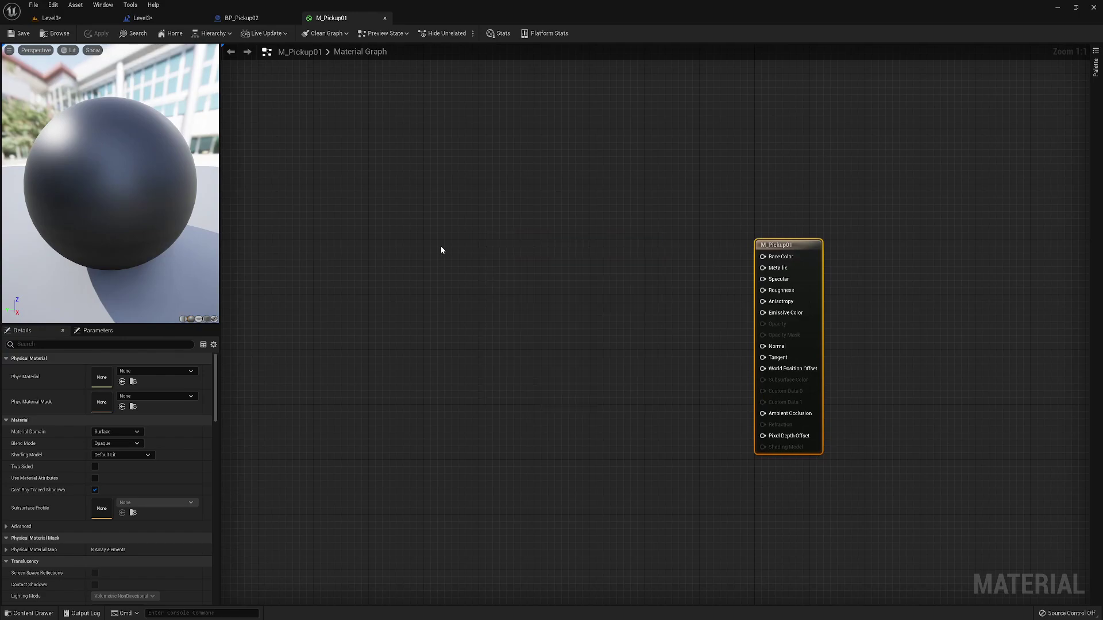
{"action": "left_click", "coordinate": [443, 252]}
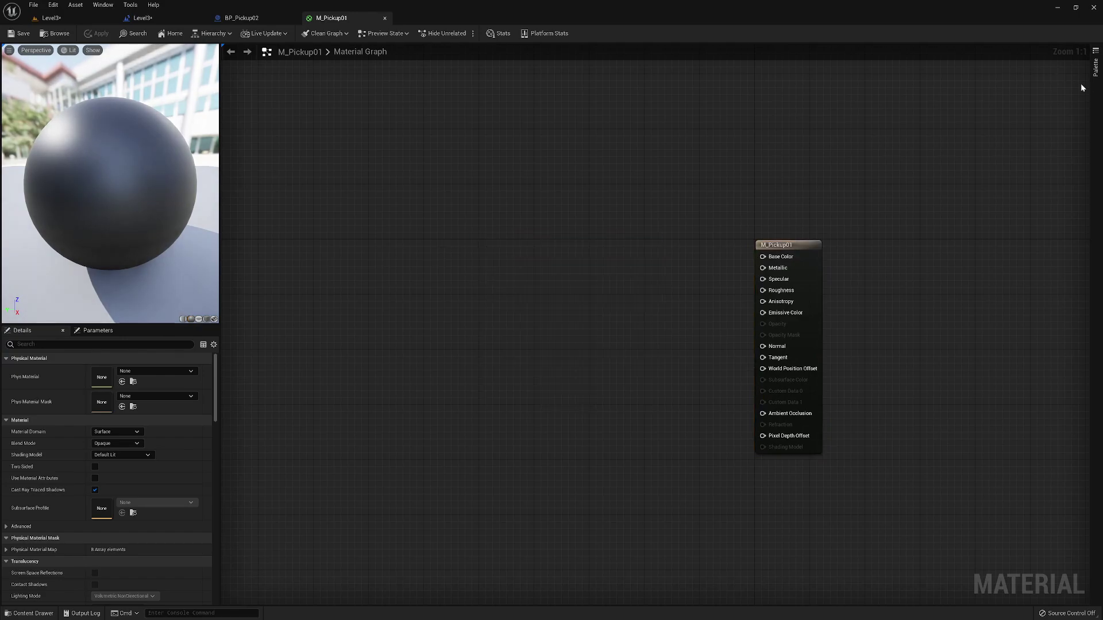
- Add a Constant3Vector node to the material graph and place it up and to the left of the M_Pickup01 result node
{"action": "left_click", "coordinate": [1095, 66]}
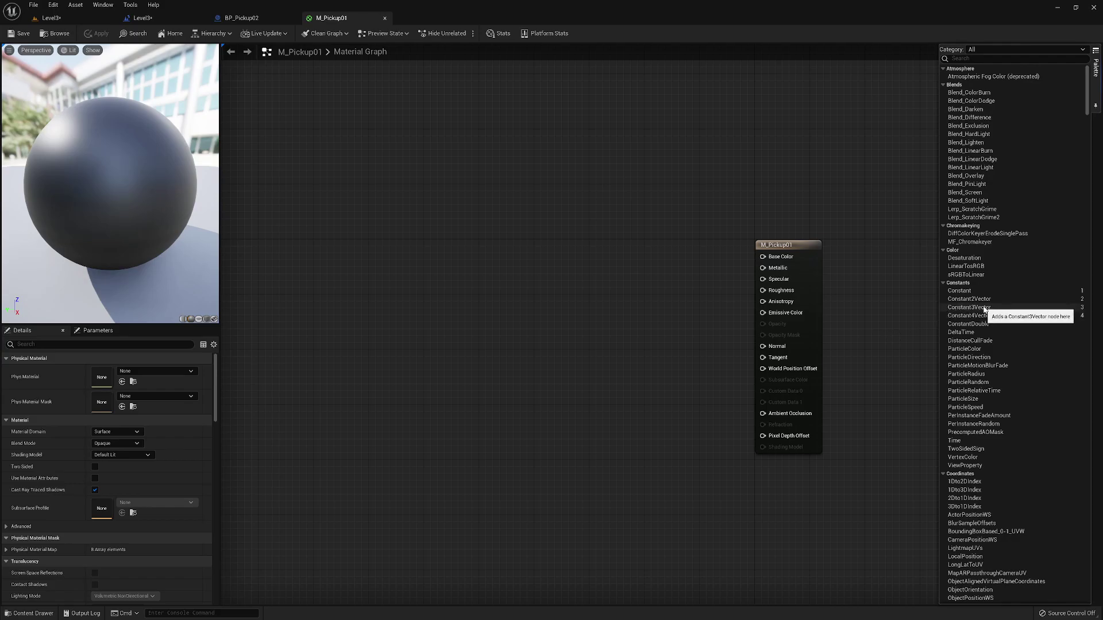
{"action": "left_click_drag", "start_coordinate": [983, 308], "coordinate": [621, 229]}
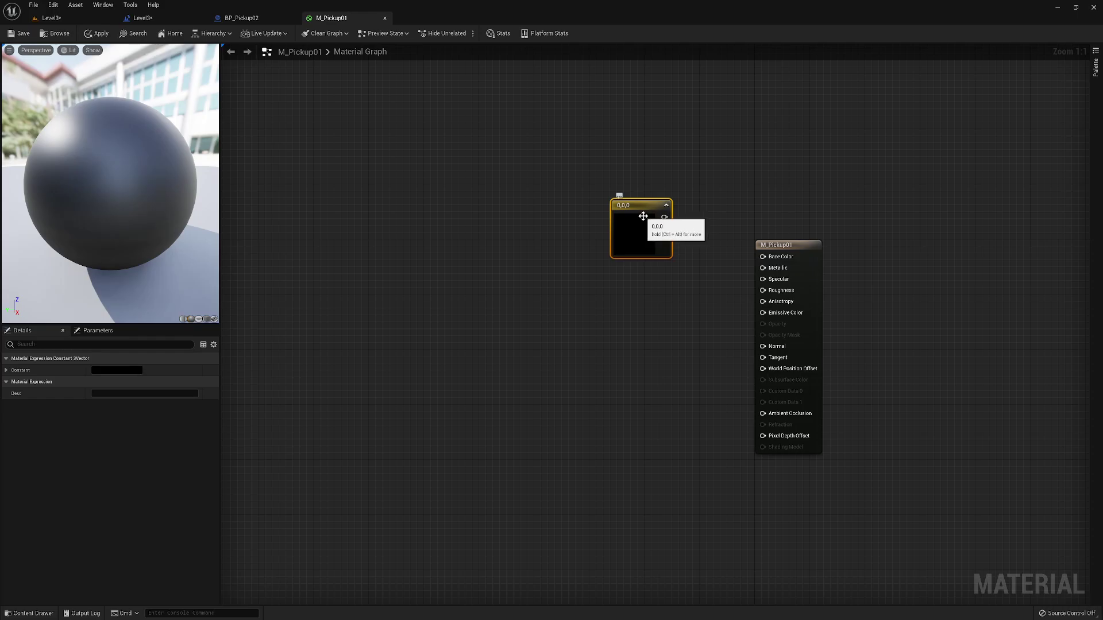
{"action": "left_click_drag", "start_coordinate": [648, 215], "coordinate": [518, 192]}
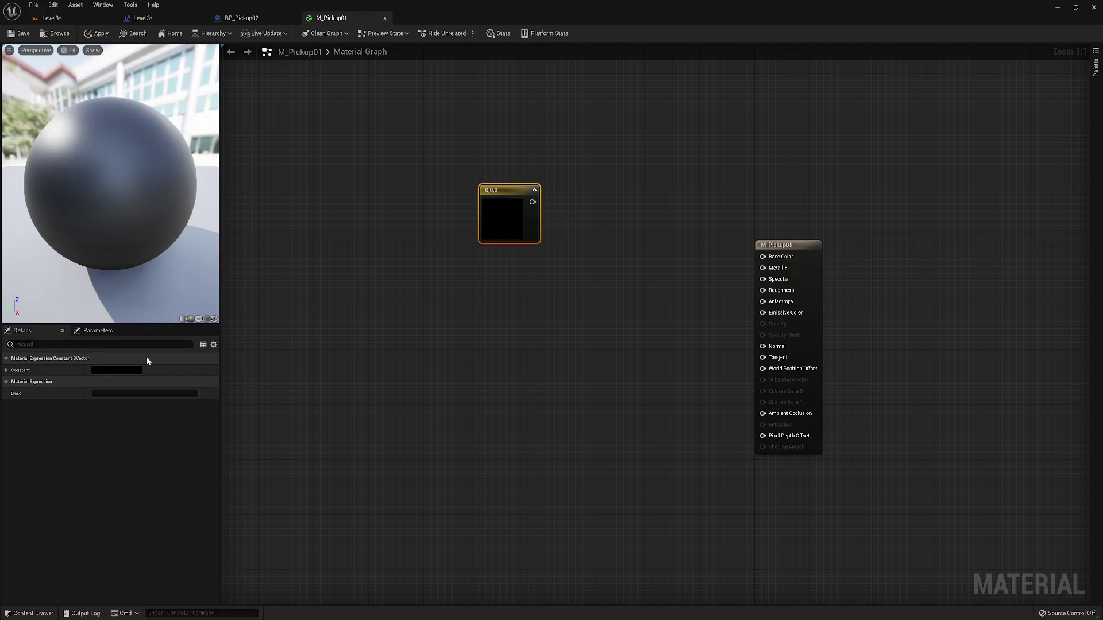
- Try to colour the Constant3Vector magenta by picking only a hue and full saturation
{"action": "left_click", "coordinate": [117, 371]}
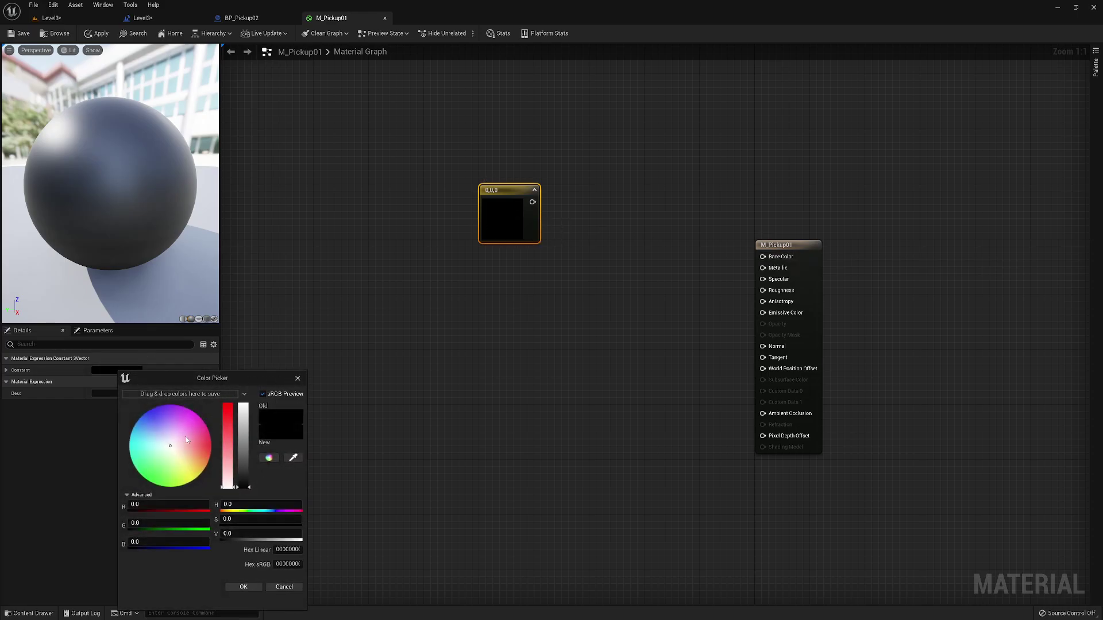
{"action": "left_click_drag", "start_coordinate": [171, 448], "coordinate": [197, 415]}
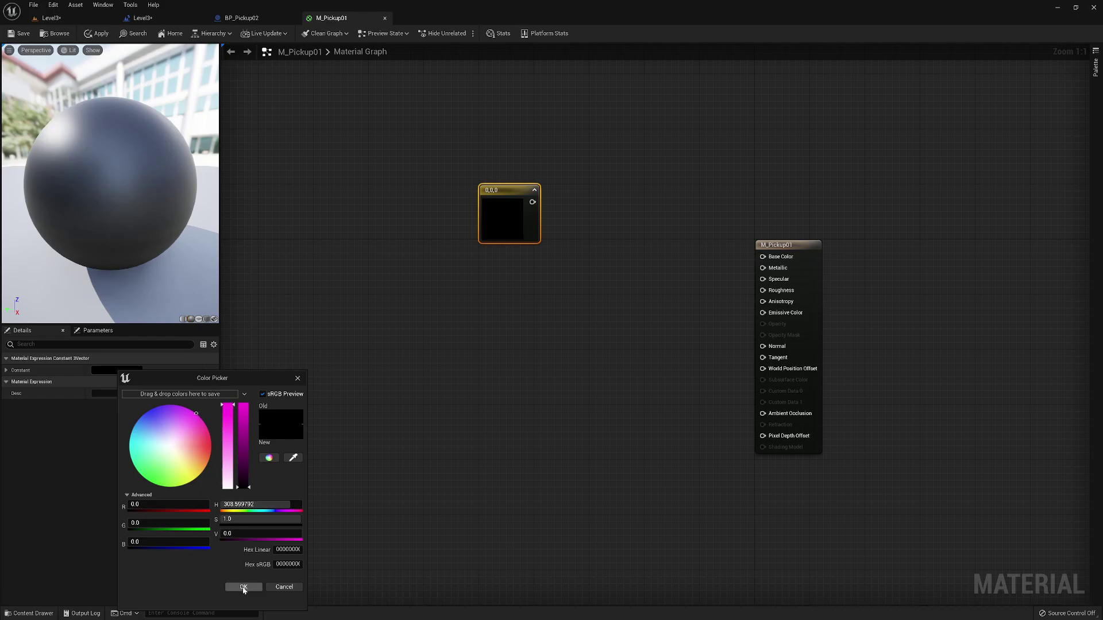
{"action": "left_click", "coordinate": [244, 586]}
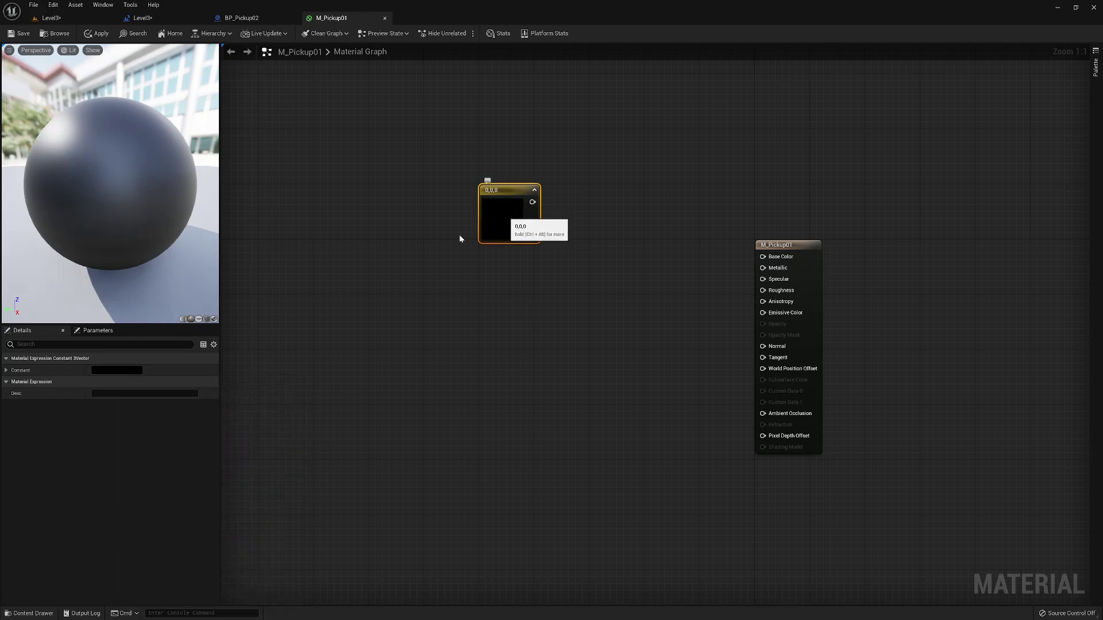
- Set the Constant3Vector colour to magenta with R 1.0, G 0.0, B about 0.73 and connect it to Base Color
{"action": "left_click", "coordinate": [126, 371]}
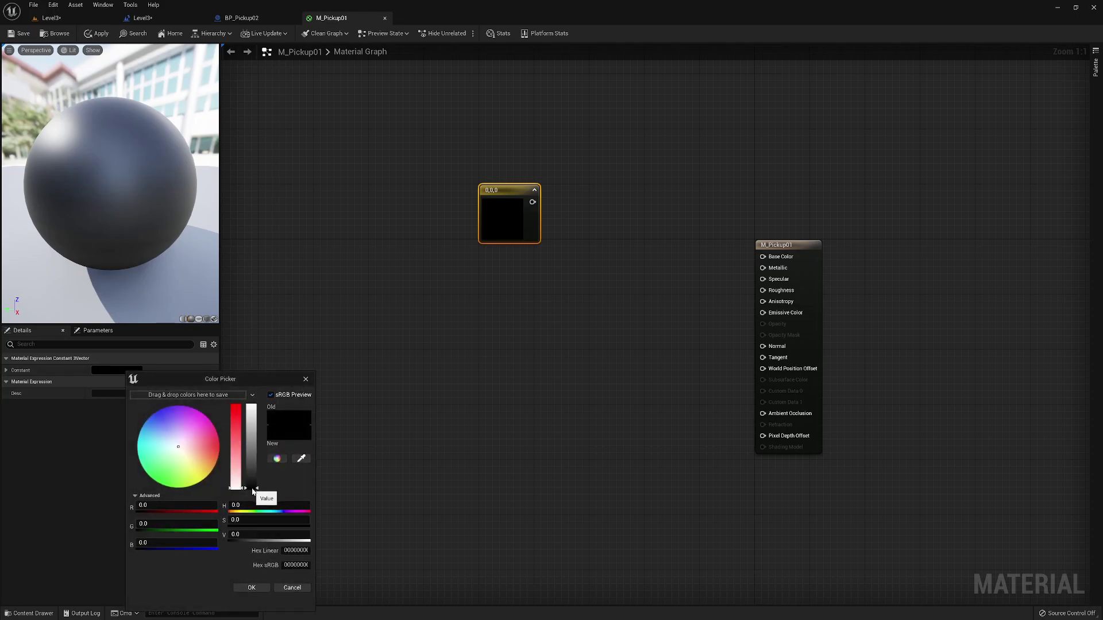
{"action": "left_click_drag", "start_coordinate": [180, 448], "coordinate": [208, 418]}
{"action": "left_click_drag", "start_coordinate": [256, 488], "coordinate": [261, 395]}
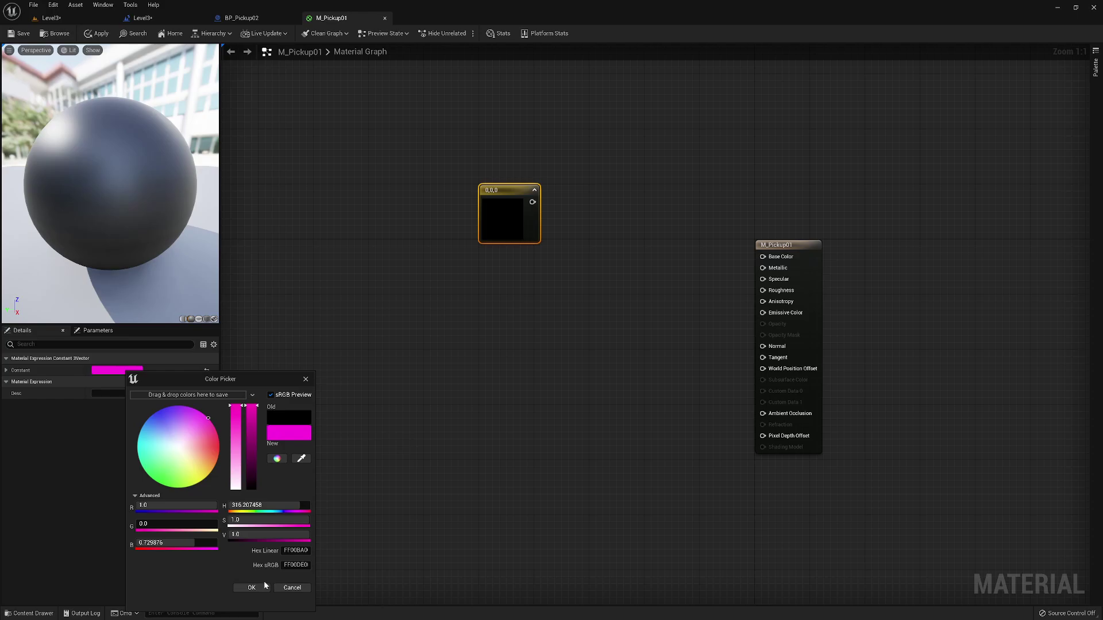
{"action": "left_click", "coordinate": [251, 590]}
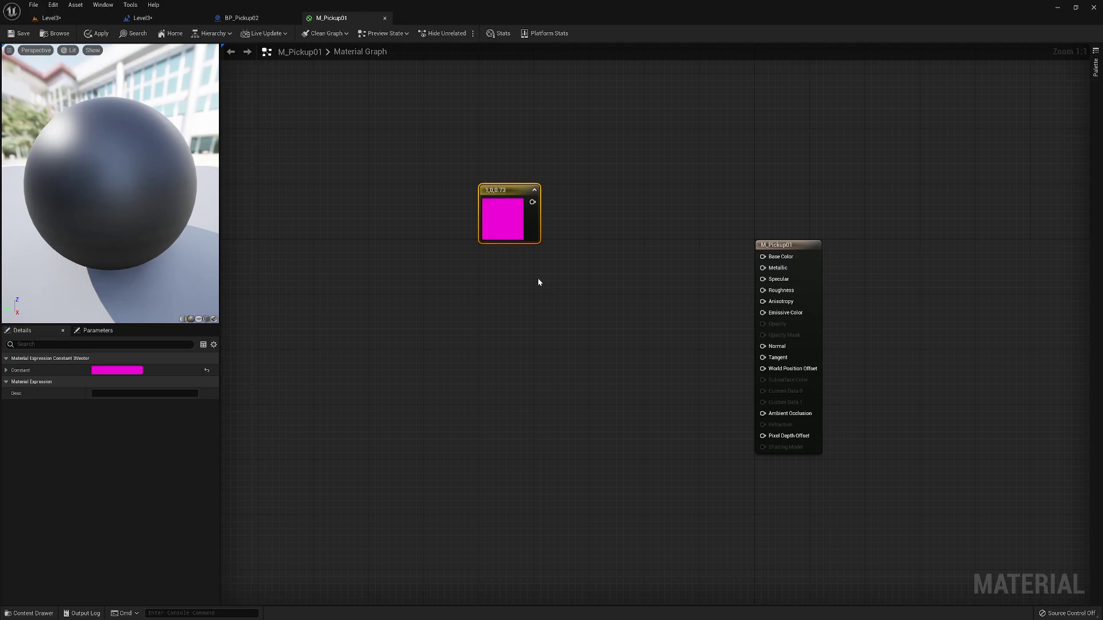
{"action": "left_click_drag", "start_coordinate": [533, 204], "coordinate": [761, 258]}
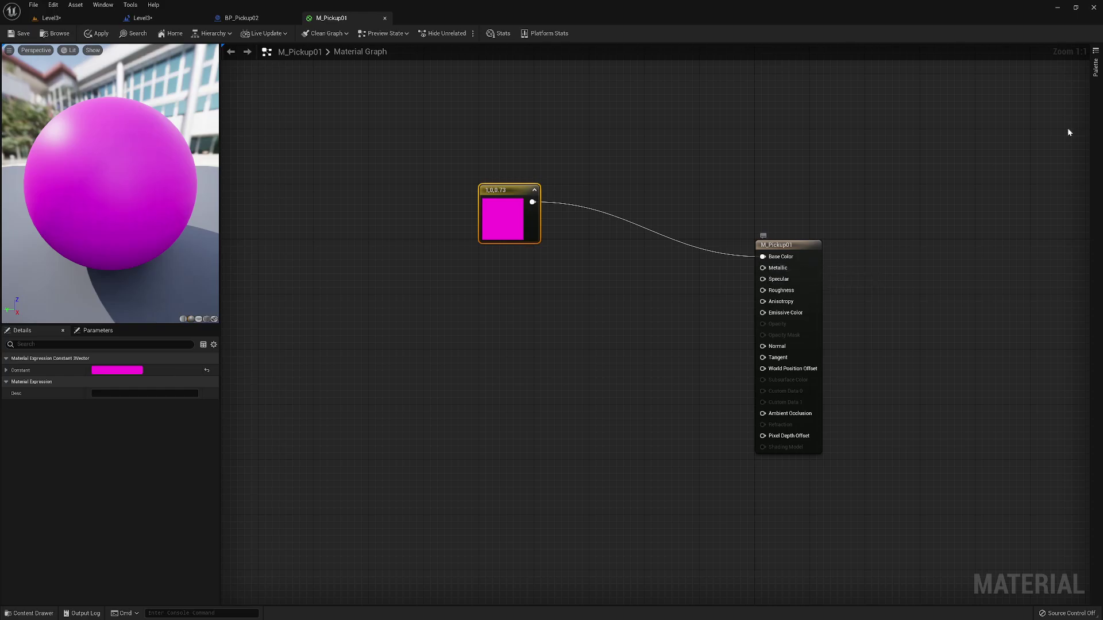
- Add a Constant node below the colour node, connect it to Metallic, and inspect the preview sphere
{"action": "left_click", "coordinate": [1096, 73]}
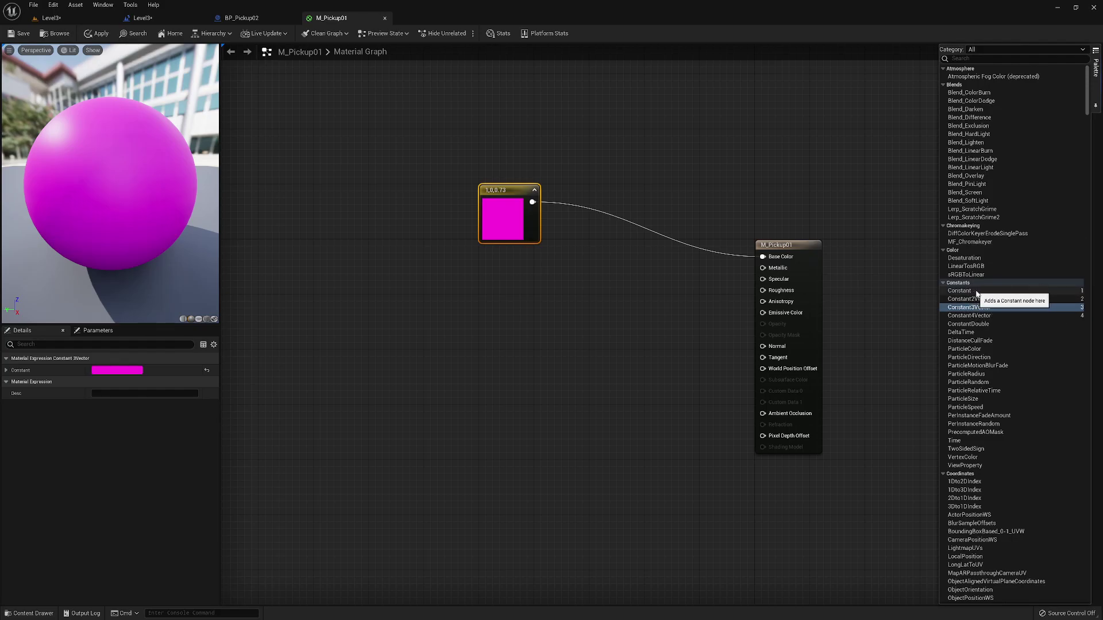
{"action": "left_click_drag", "start_coordinate": [975, 294], "coordinate": [557, 300]}
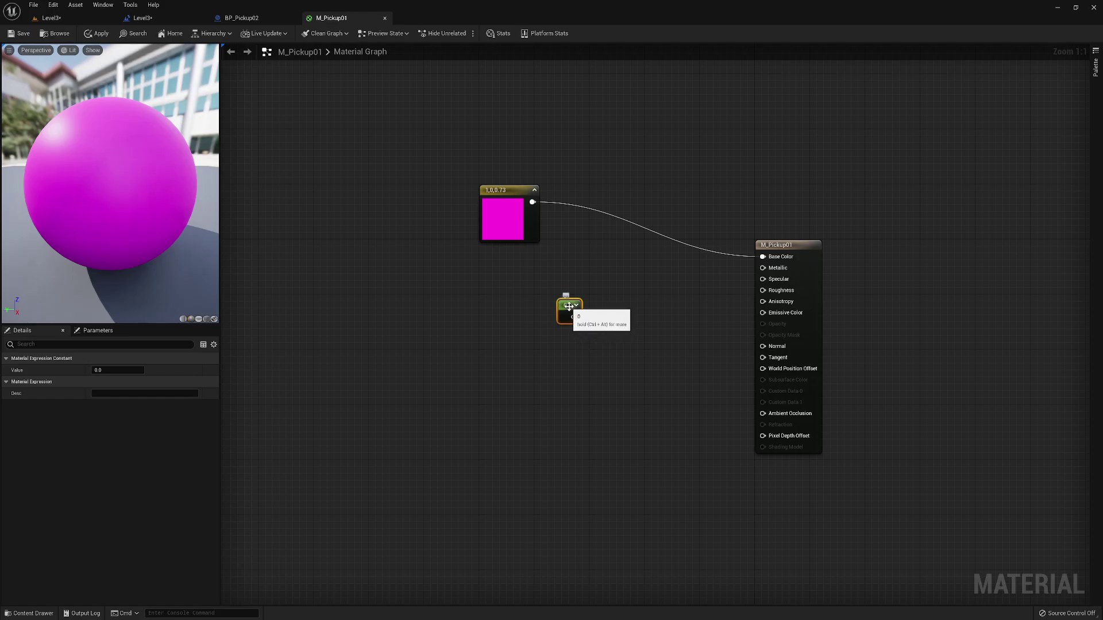
{"action": "left_click_drag", "start_coordinate": [574, 317], "coordinate": [763, 269]}
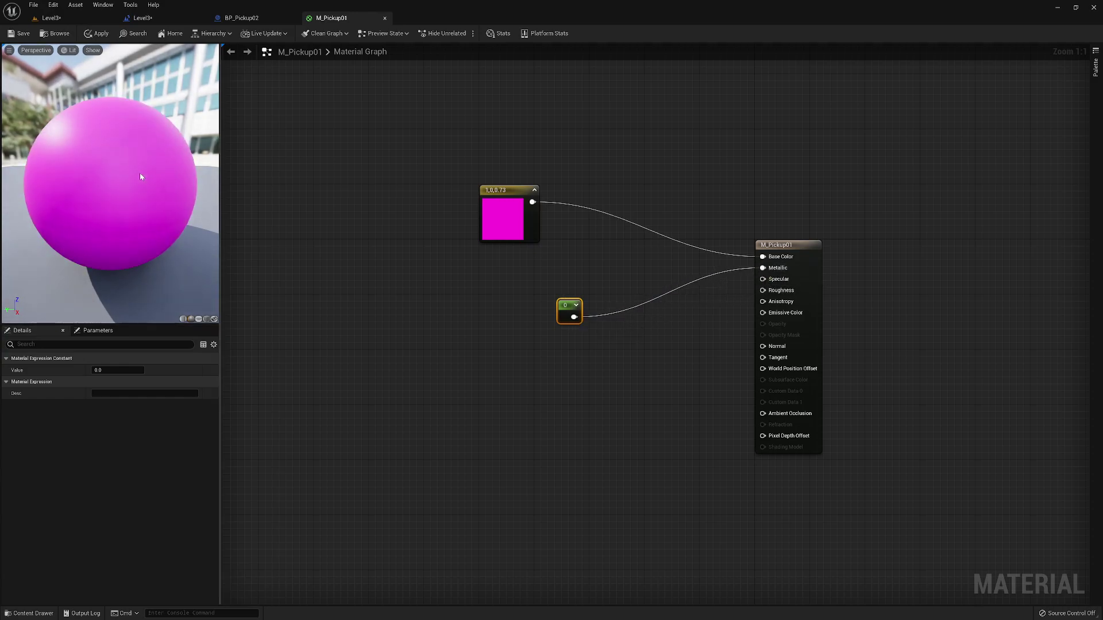
{"action": "mouse_move", "coordinate": [140, 175]}
{"action": "left_mouse_down"}
{"action": "mouse_move", "coordinate": [160, 172]}
{"action": "mouse_move", "coordinate": [127, 180]}
{"action": "left_mouse_up"}
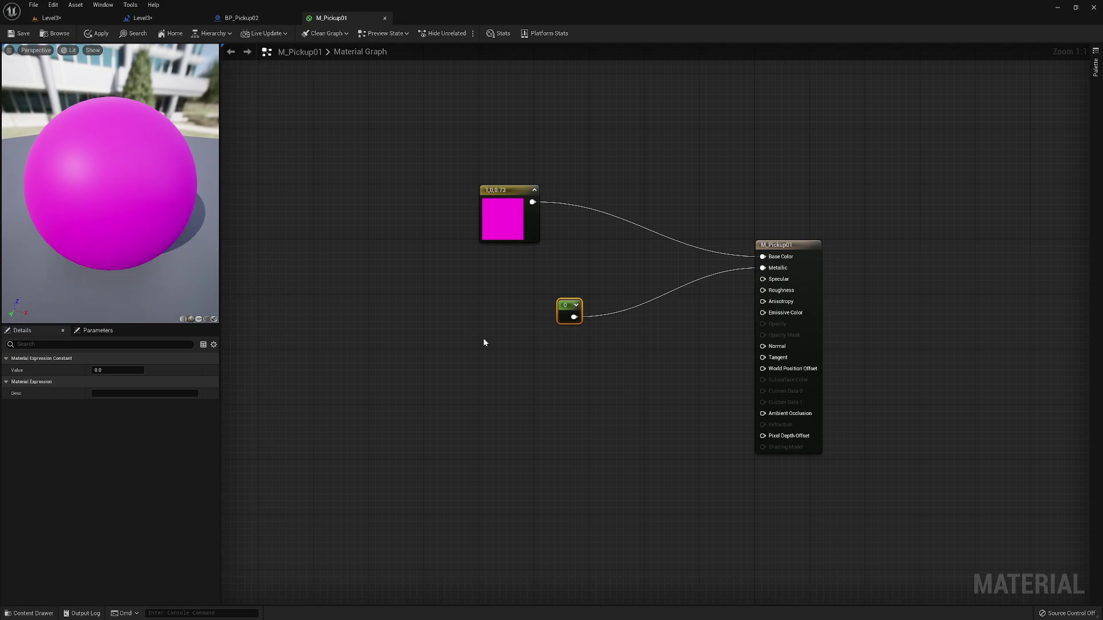
- Duplicate the Metallic constant node, connect the copy to Roughness, and check the reflections on the preview sphere
{"action": "right_click", "coordinate": [568, 306]}
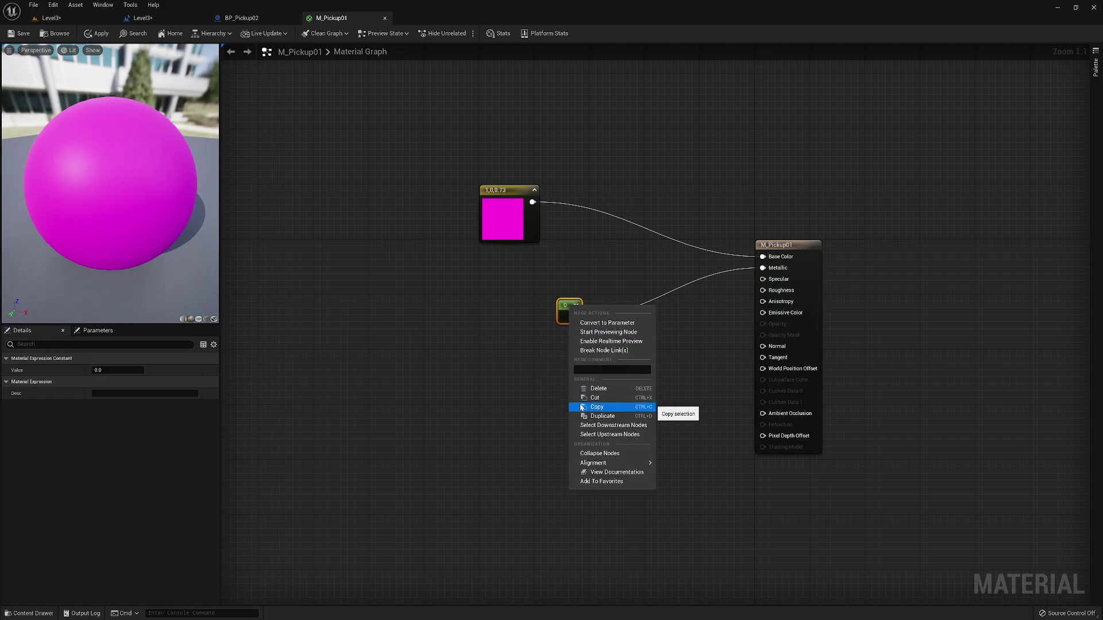
{"action": "left_click", "coordinate": [600, 416]}
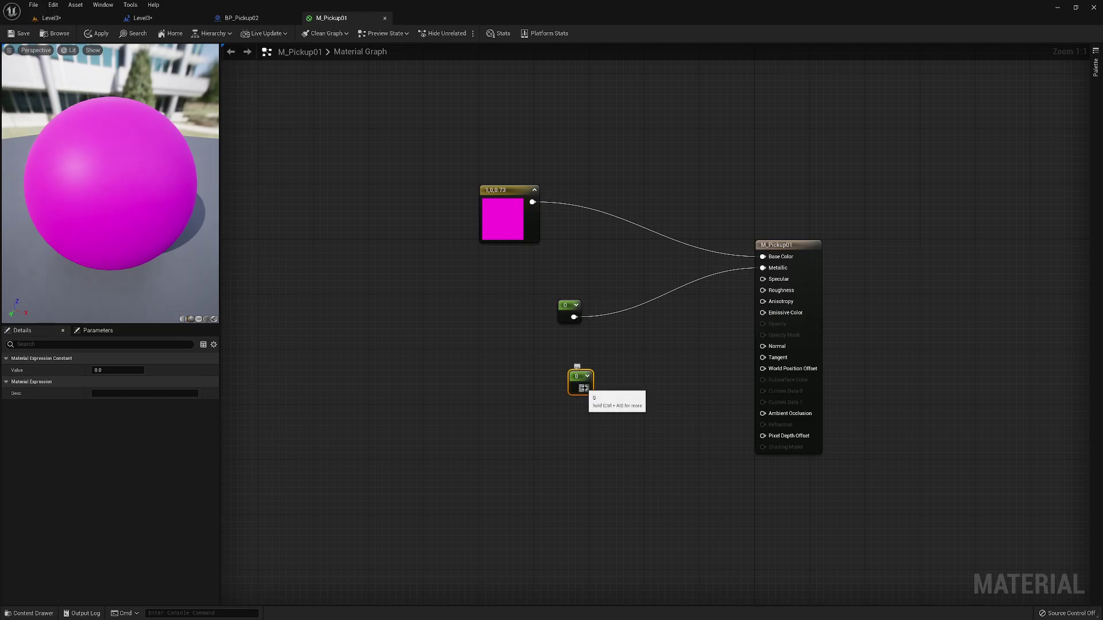
{"action": "left_click_drag", "start_coordinate": [584, 388], "coordinate": [763, 290]}
{"action": "left_click_drag", "start_coordinate": [114, 184], "coordinate": [212, 193]}
{"action": "left_click_drag", "start_coordinate": [119, 197], "coordinate": [139, 207]}
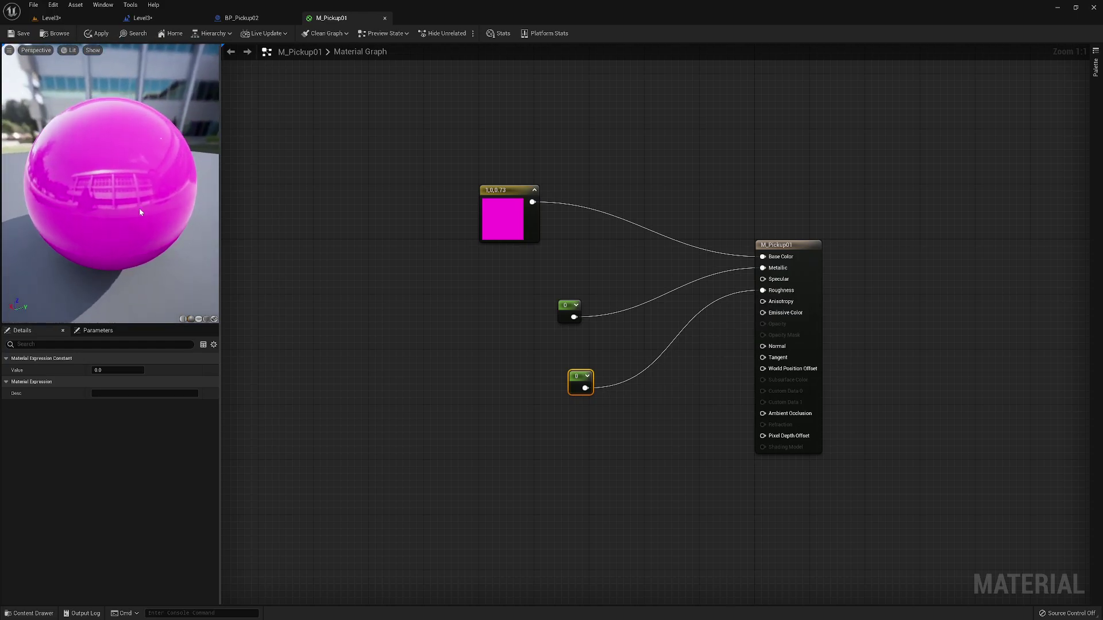
- Set the constant feeding Metallic to 1.0 and inspect the preview sphere
{"action": "left_click", "coordinate": [567, 312]}
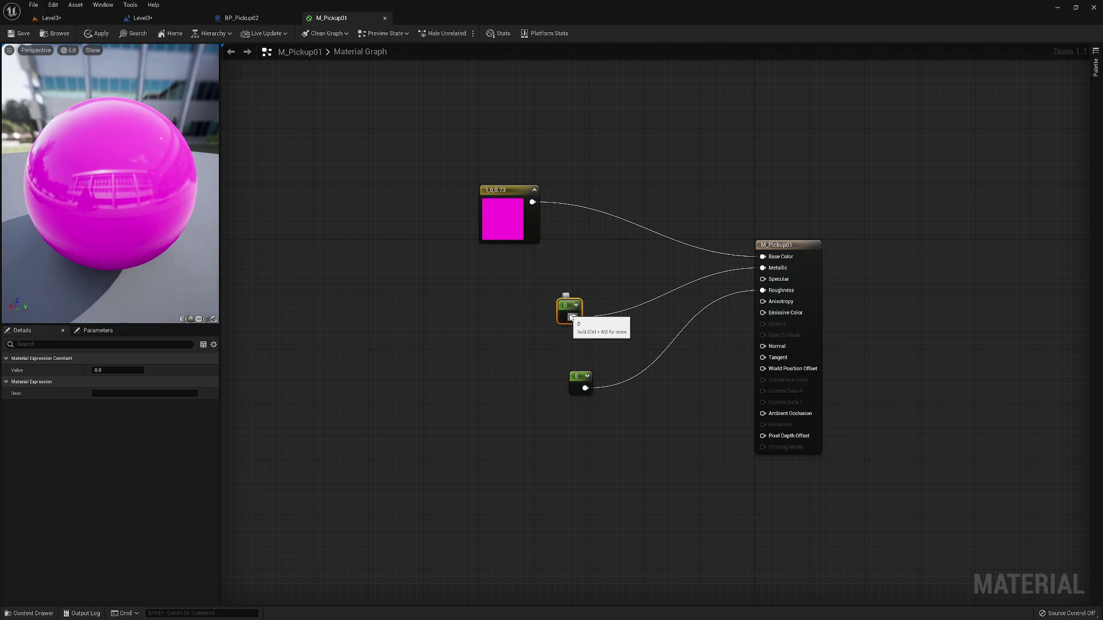
{"action": "left_click", "coordinate": [129, 370]}
{"action": "key", "text": "Tab"}
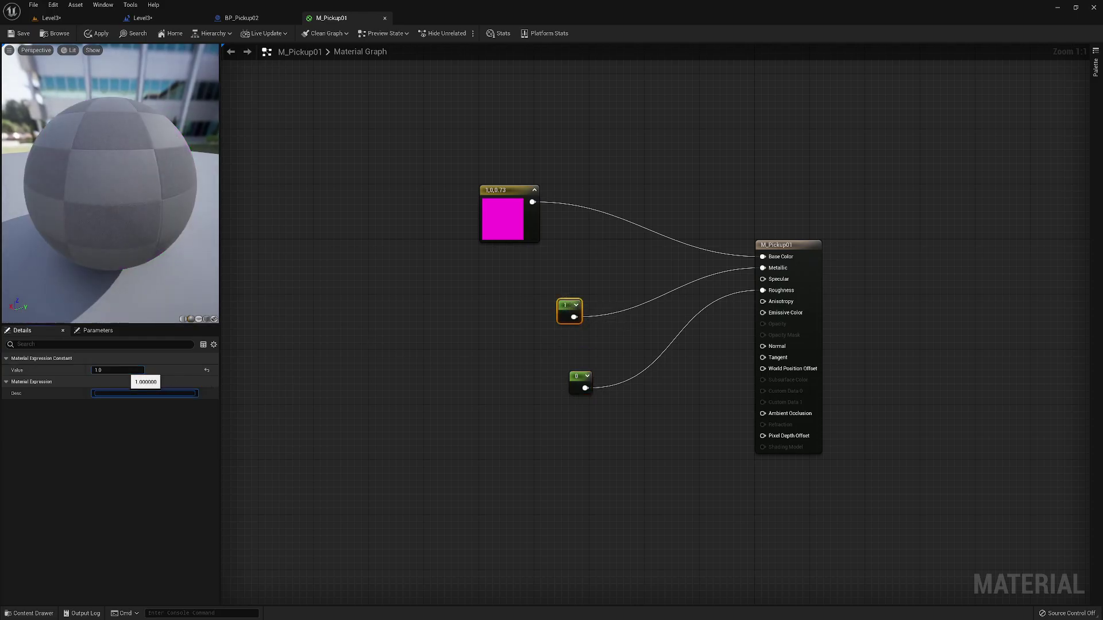
{"action": "left_click_drag", "start_coordinate": [24, 179], "coordinate": [157, 224]}
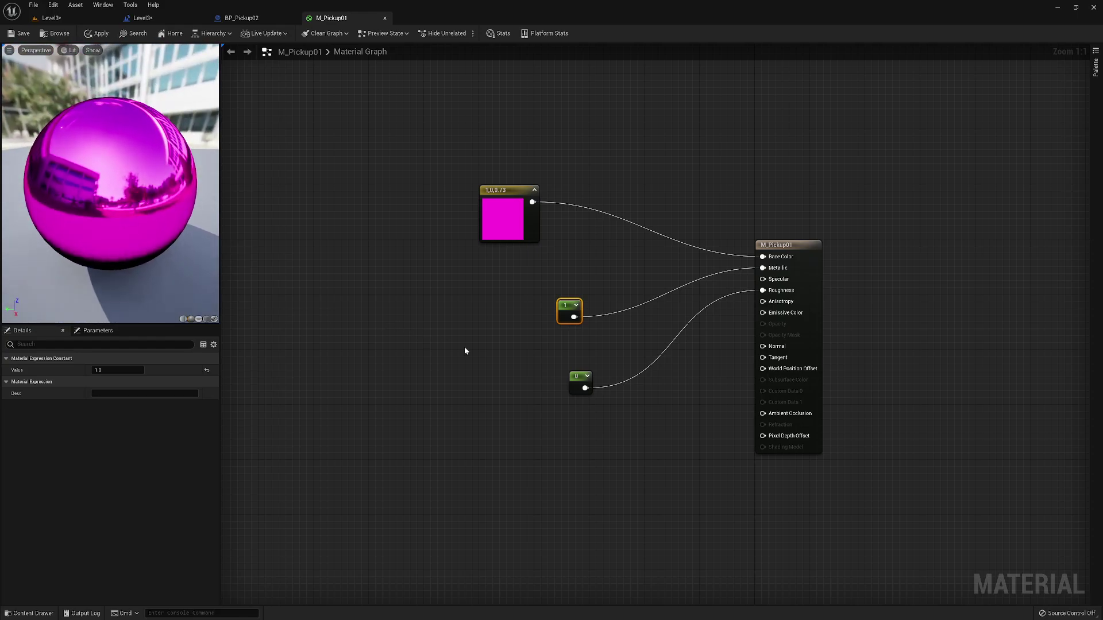
- Set the constant feeding Roughness to 0.4 and inspect the preview sphere
{"action": "left_click", "coordinate": [578, 377]}
{"action": "left_click", "coordinate": [127, 369]}
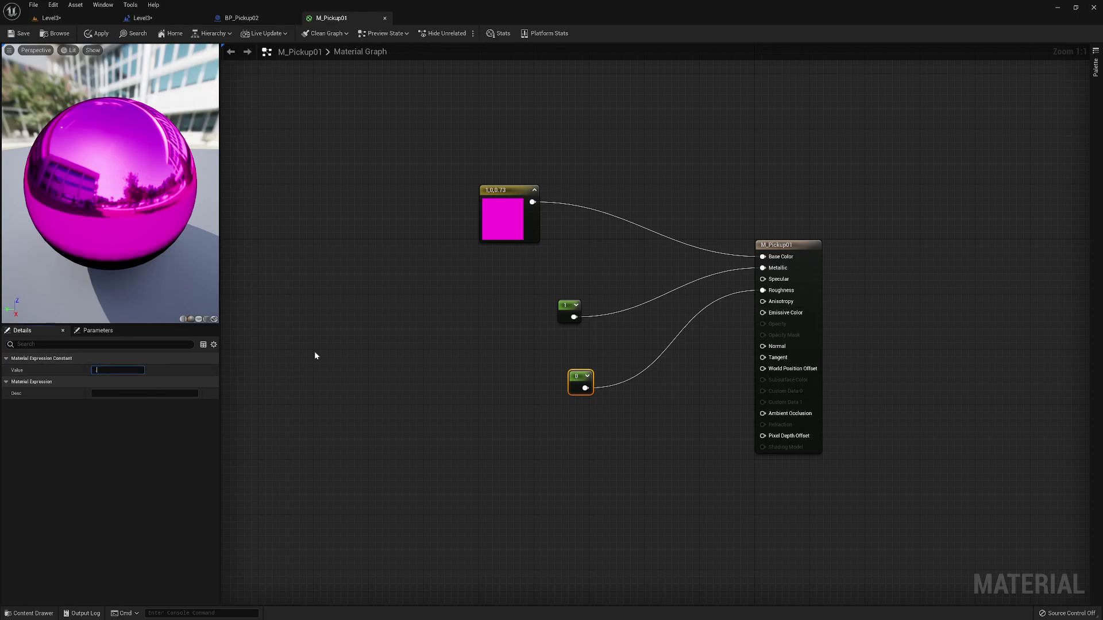
{"action": "type", "text": ".4"}
{"action": "key", "text": "Tab"}
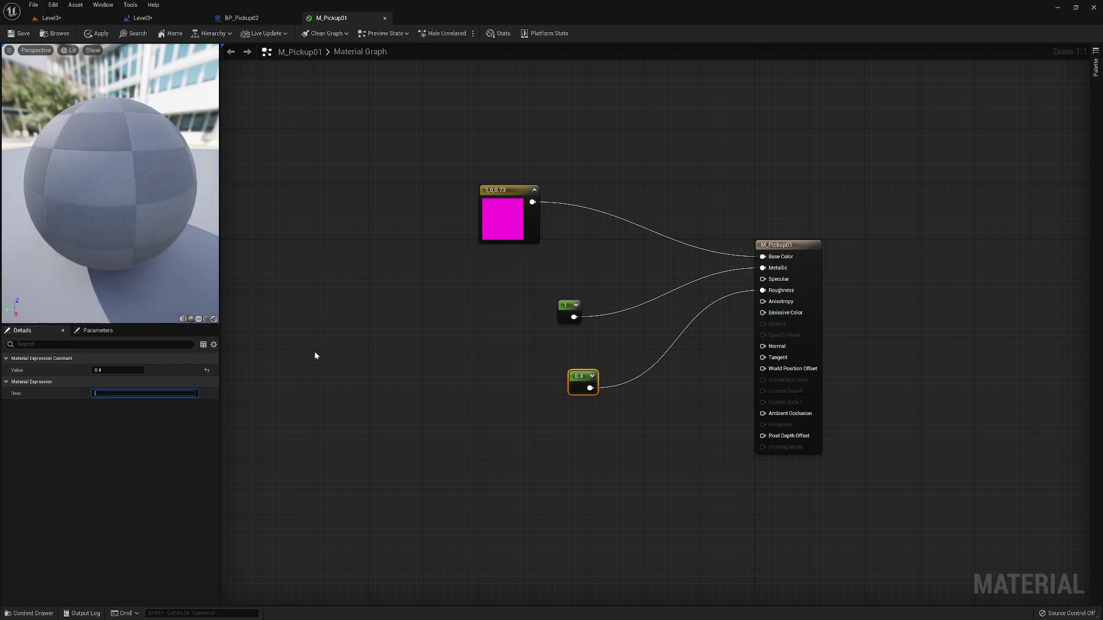
{"action": "left_click_drag", "start_coordinate": [103, 182], "coordinate": [213, 183]}
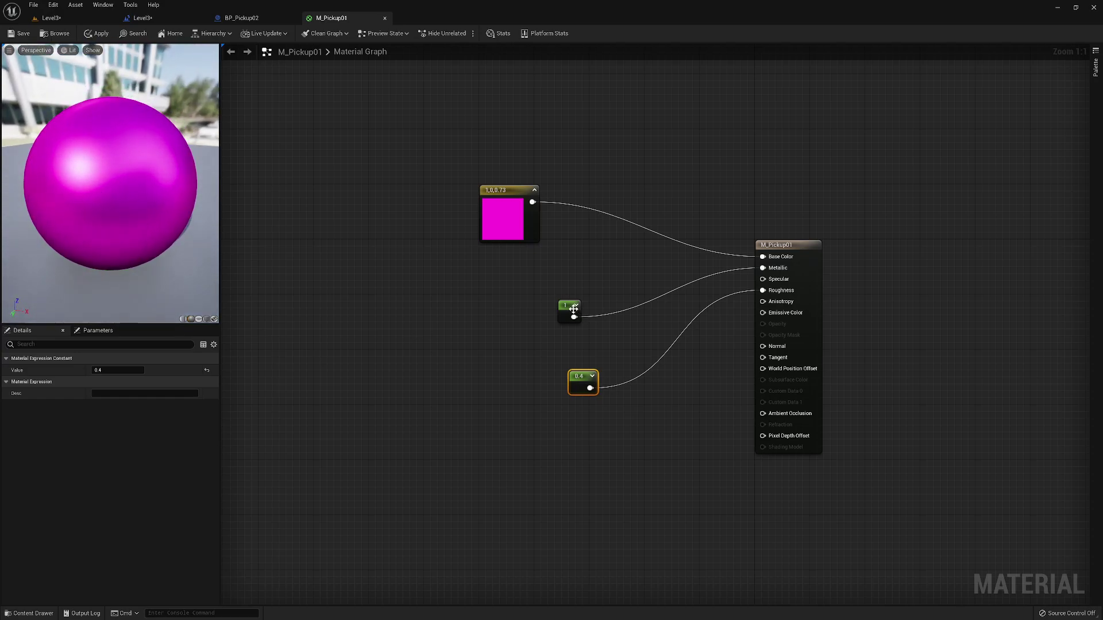
- Set the constant feeding Metallic to 0, inspect the preview sphere, and save the M_Pickup01 material
{"action": "left_click", "coordinate": [573, 309]}
{"action": "left_click", "coordinate": [115, 370]}
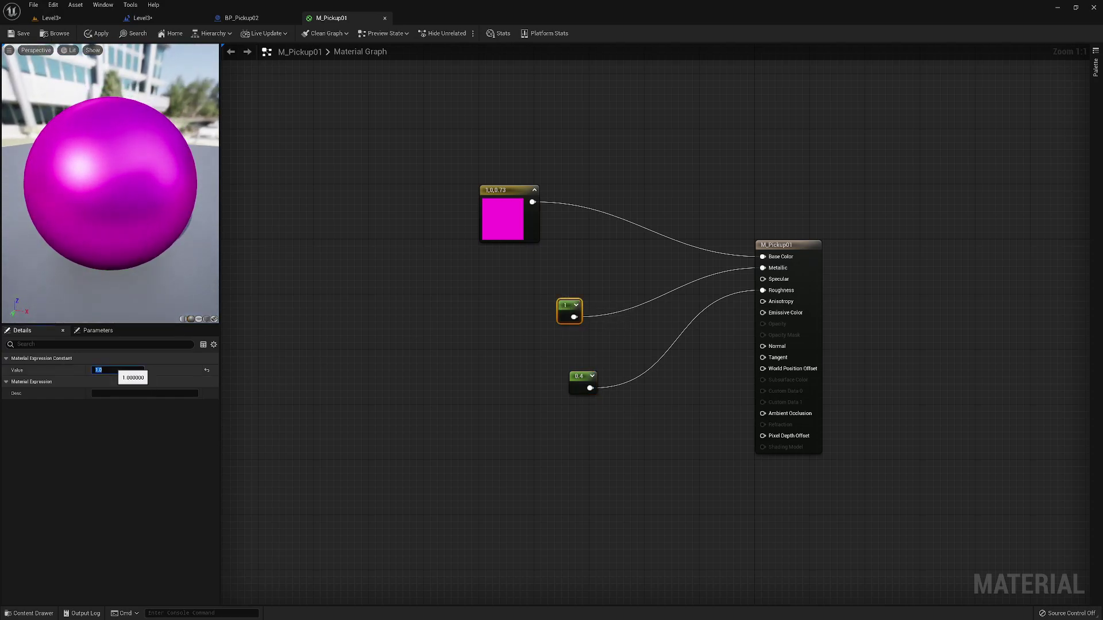
{"action": "type", "text": "0"}
{"action": "key", "text": "Tab"}
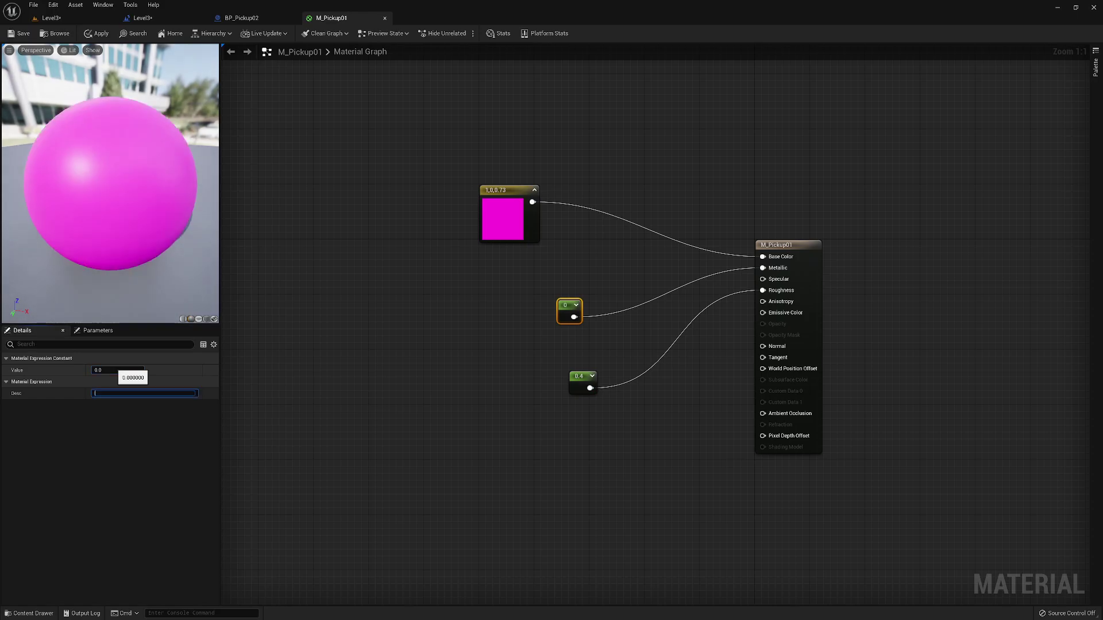
{"action": "left_click_drag", "start_coordinate": [97, 184], "coordinate": [258, 190]}
{"action": "left_click_drag", "start_coordinate": [119, 143], "coordinate": [118, 83]}
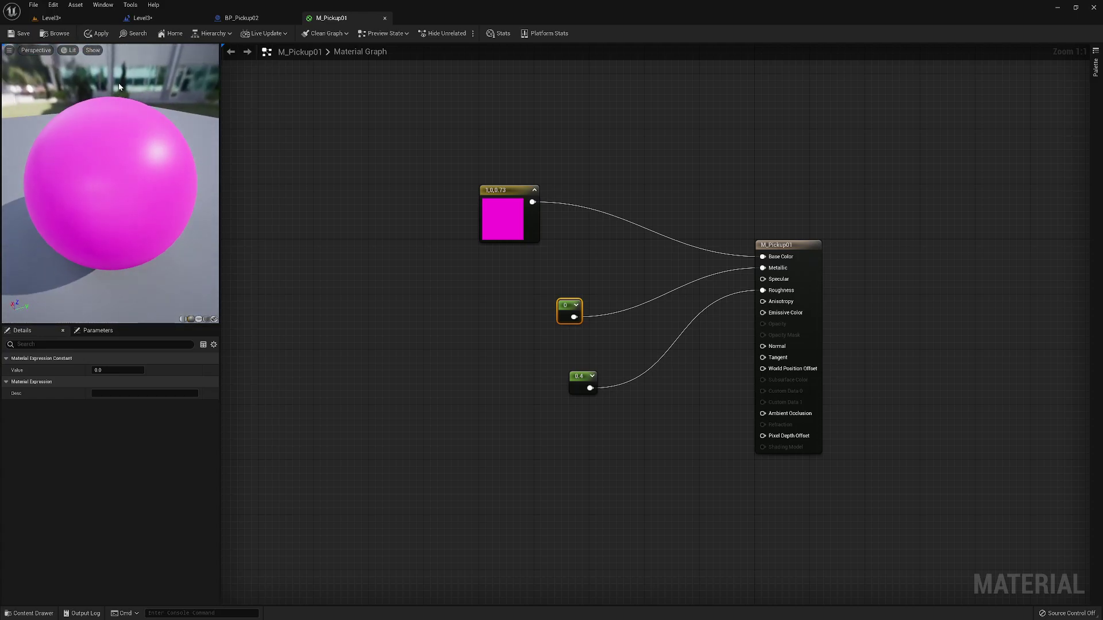
{"action": "left_click", "coordinate": [22, 36]}
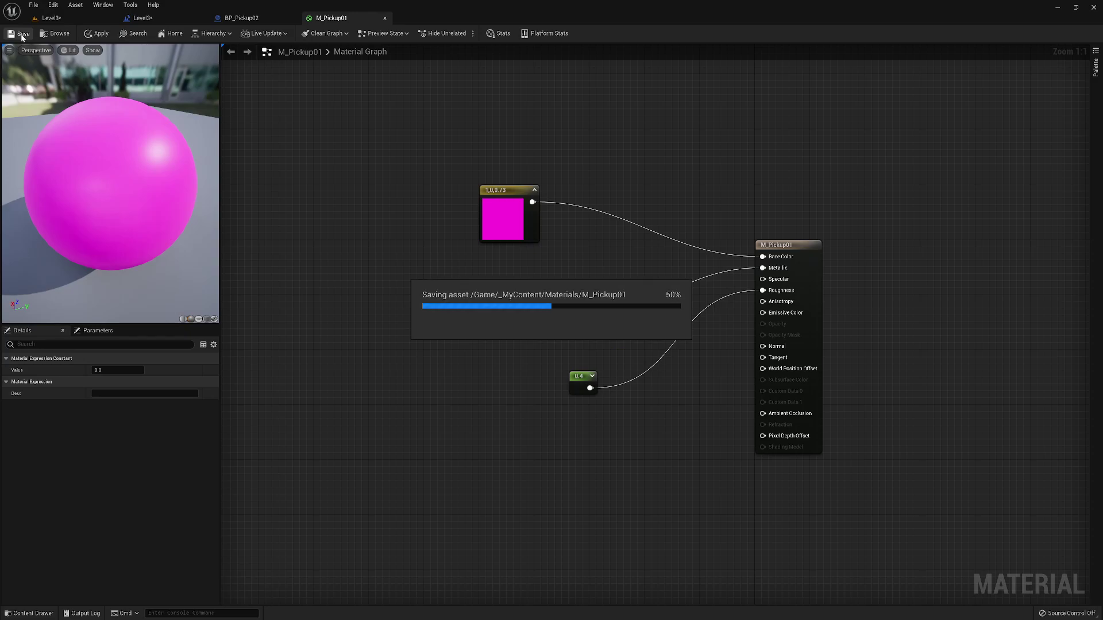
- Assign the M_Pickup01 material to Element 0 of the Cube rock mesh in the BP_Pickup02 blueprint
{"action": "left_click", "coordinate": [57, 20]}
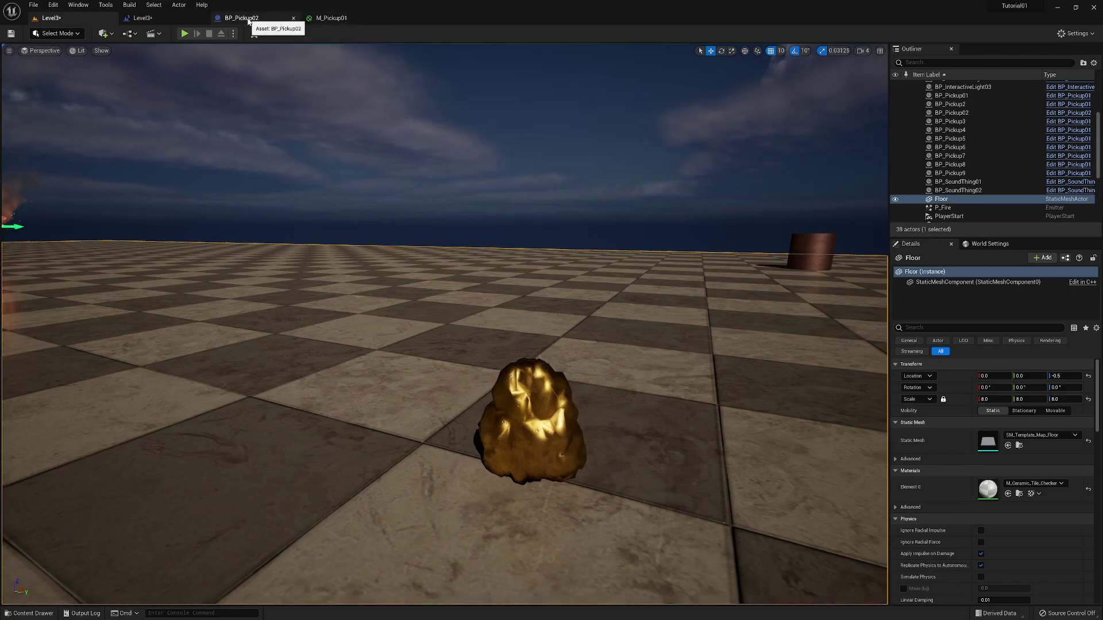
{"action": "left_click", "coordinate": [248, 19]}
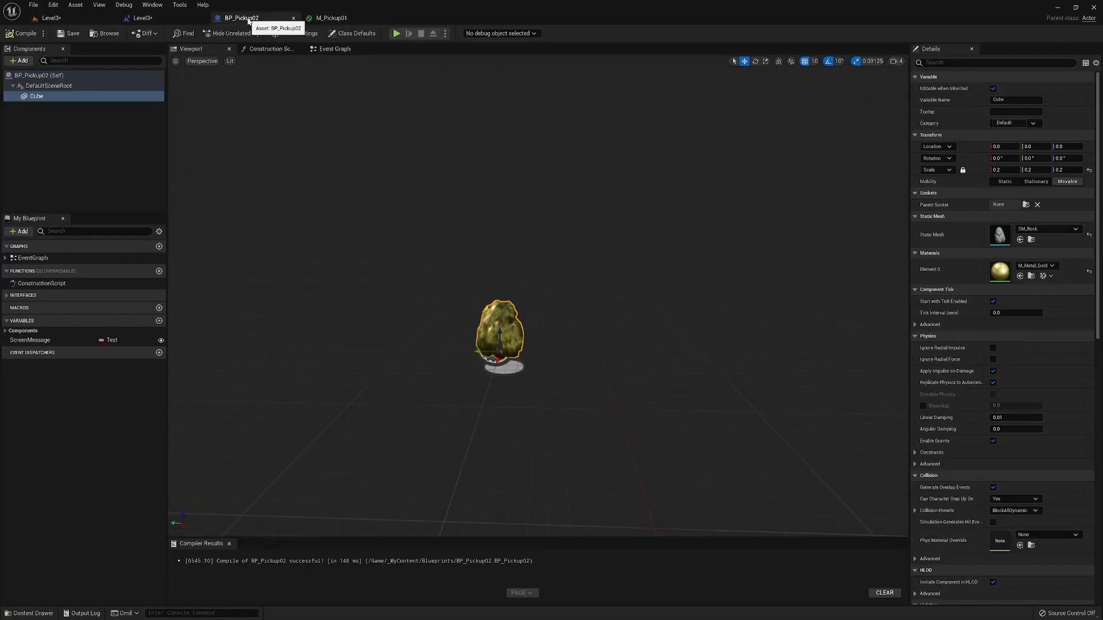
{"action": "left_click", "coordinate": [27, 614]}
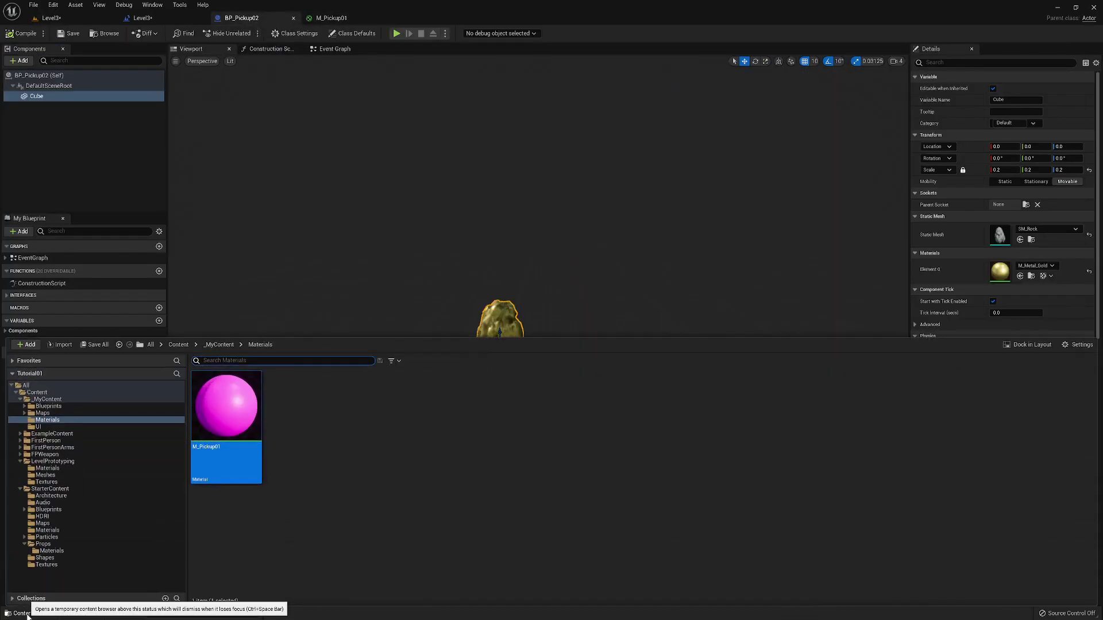
{"action": "left_click", "coordinate": [238, 410]}
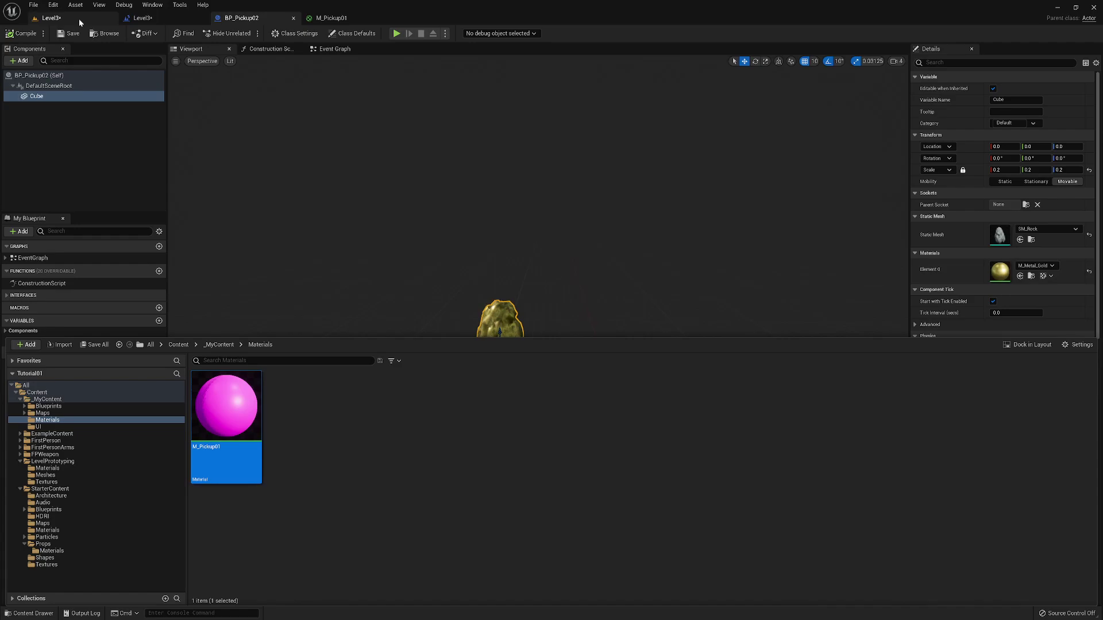
{"action": "left_click", "coordinate": [50, 18]}
{"action": "left_click", "coordinate": [535, 410]}
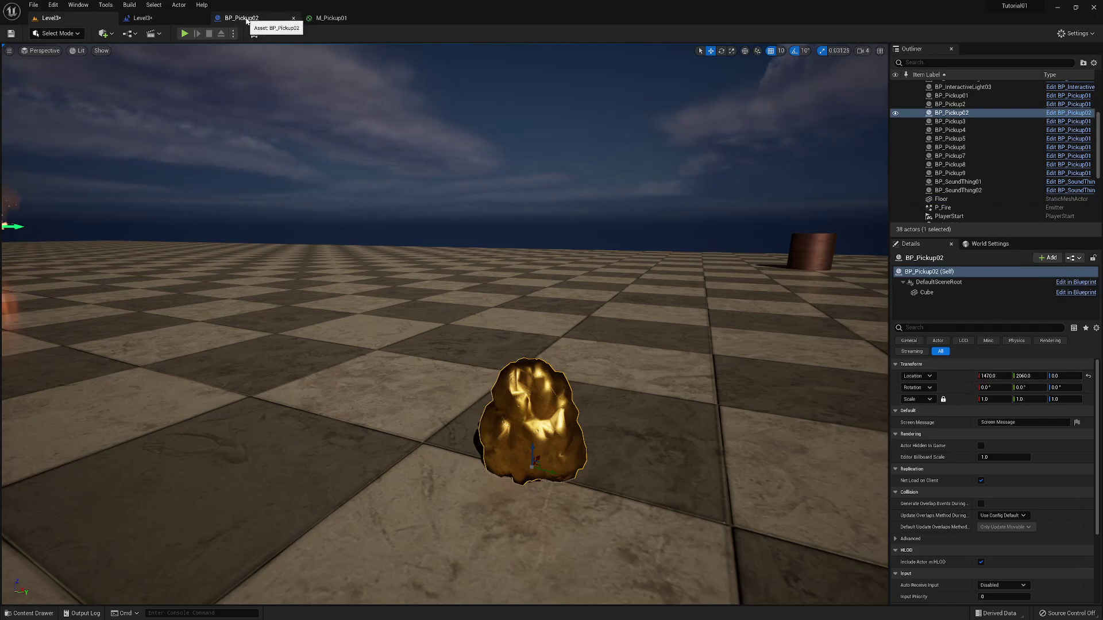
{"action": "left_click", "coordinate": [267, 14]}
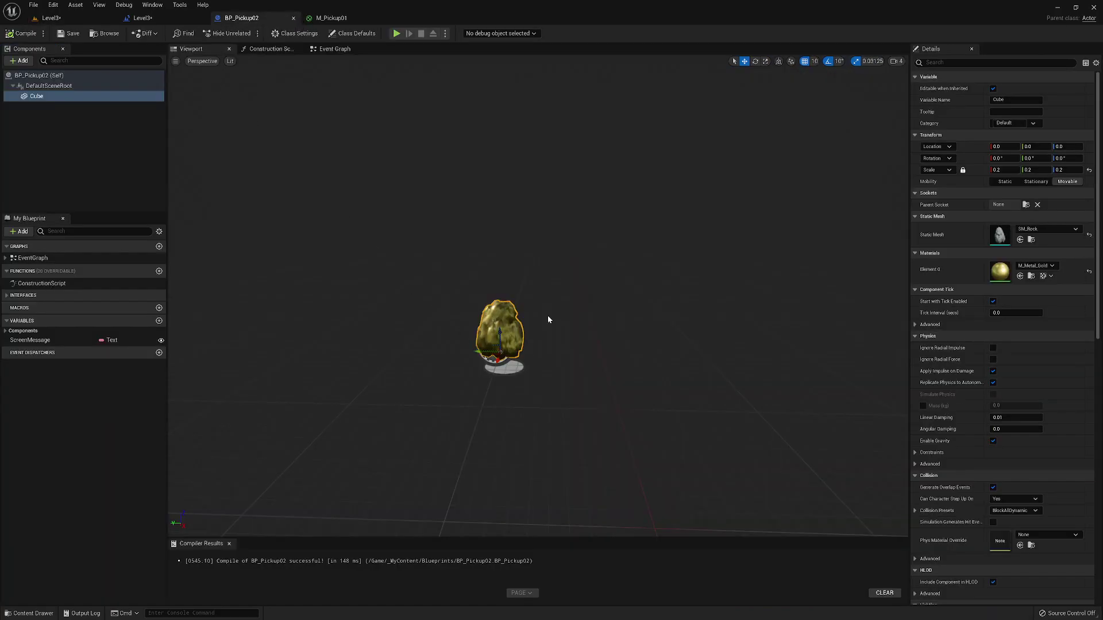
{"action": "left_click", "coordinate": [1020, 276]}
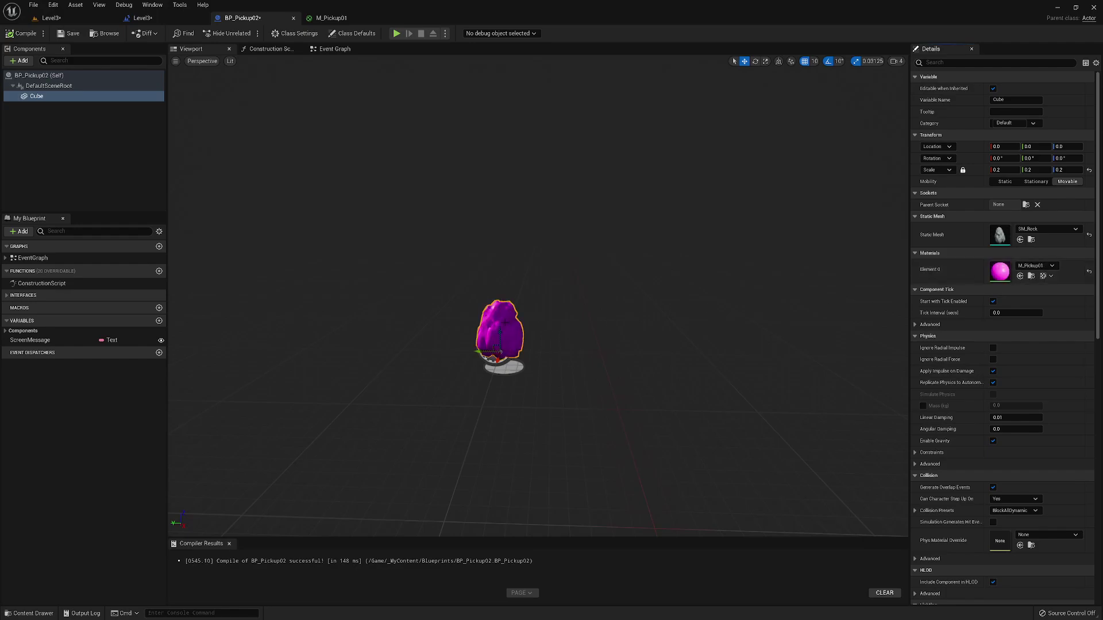
- Inspect the rock with its new material up close in the blueprint viewport and in the level
{"action": "left_click", "coordinate": [28, 613]}
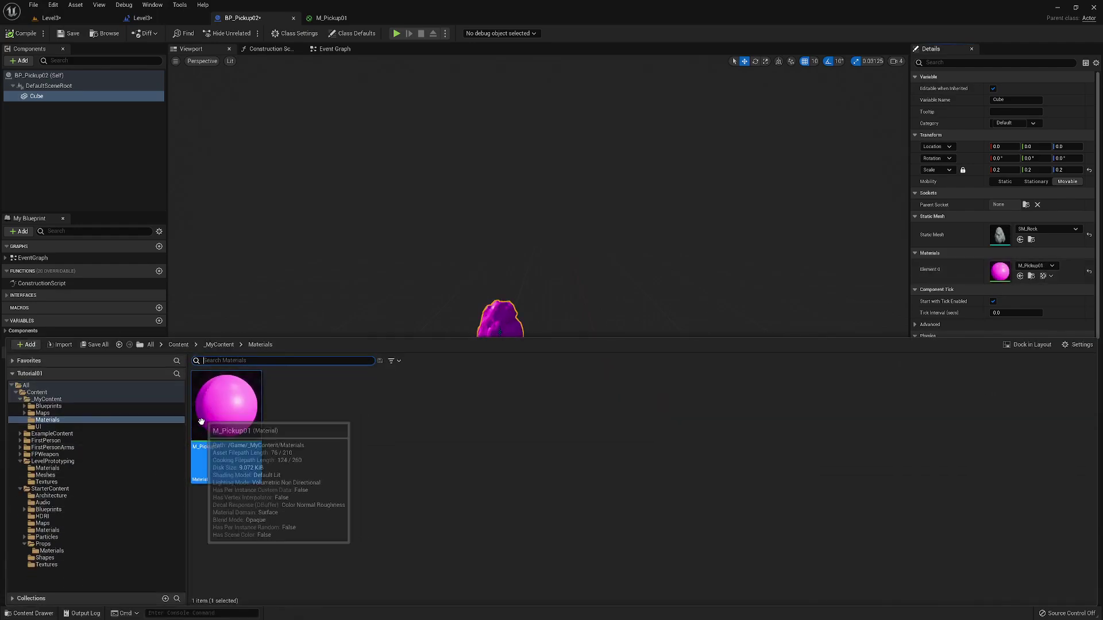
{"action": "left_click", "coordinate": [377, 260]}
{"action": "scroll", "coordinate": [556, 394], "scroll_direction": "up", "scroll_amount": 4}
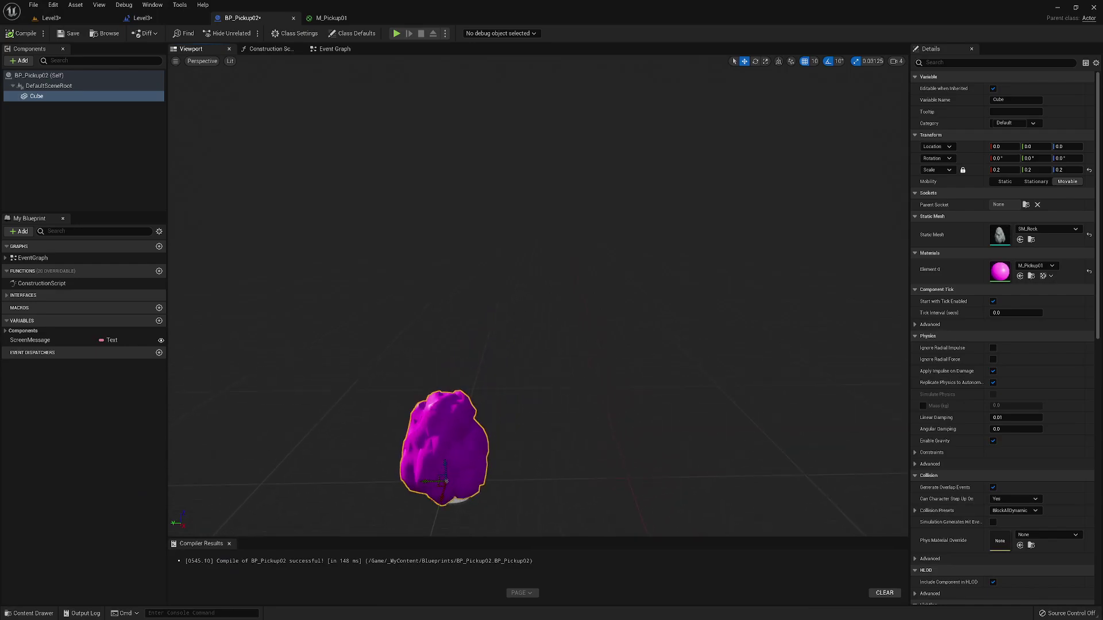
{"action": "left_click_drag", "start_coordinate": [402, 402], "coordinate": [502, 370]}
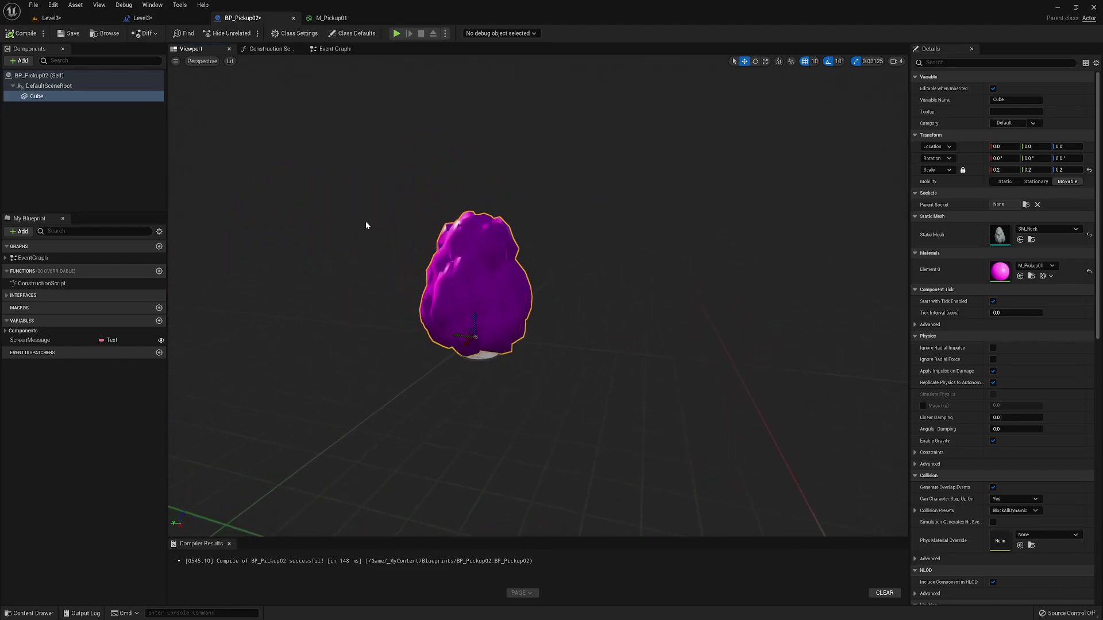
{"action": "left_click", "coordinate": [115, 18]}
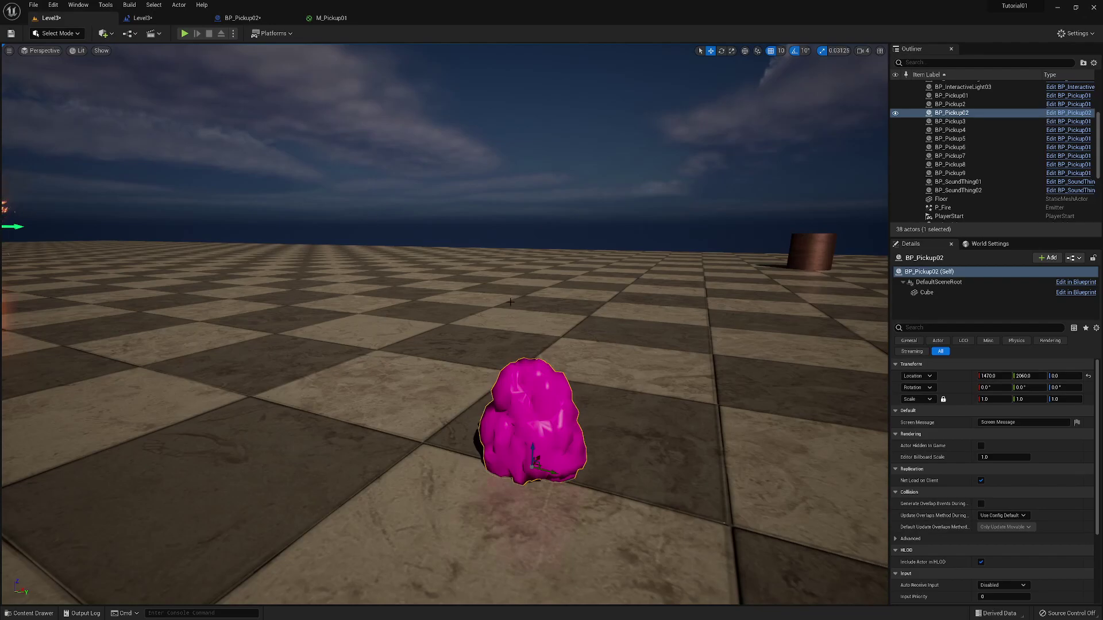
{"action": "right_click_drag", "start_coordinate": [513, 300], "coordinate": [459, 304]}
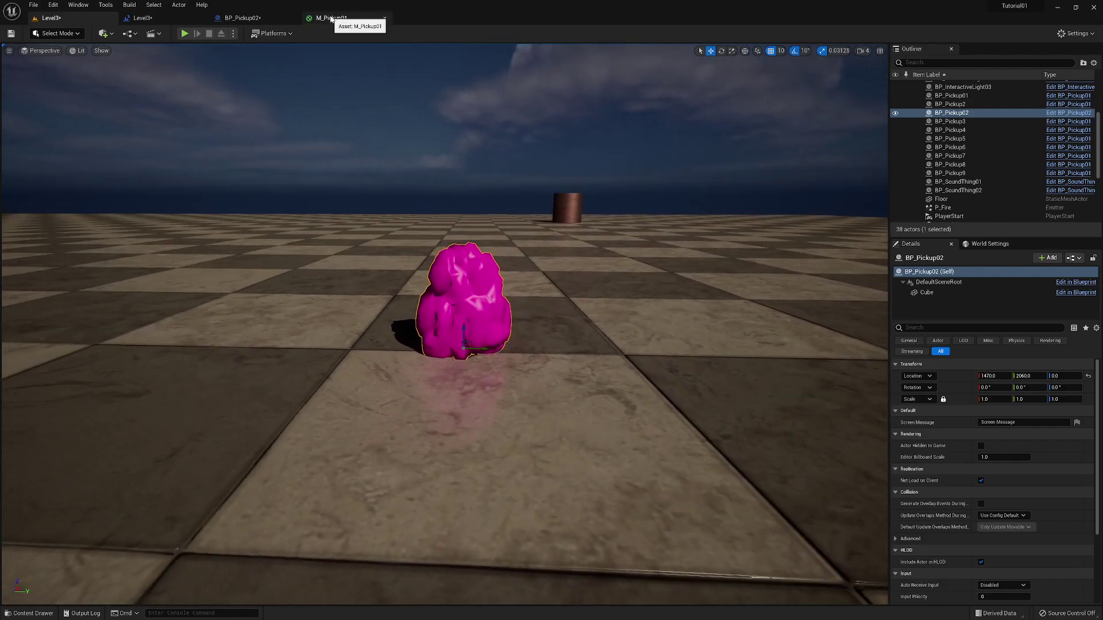
- In M_Pickup01, try giving the base colour constant a hue of 299 and a brightness value (V) of 100
{"action": "left_click", "coordinate": [331, 18]}
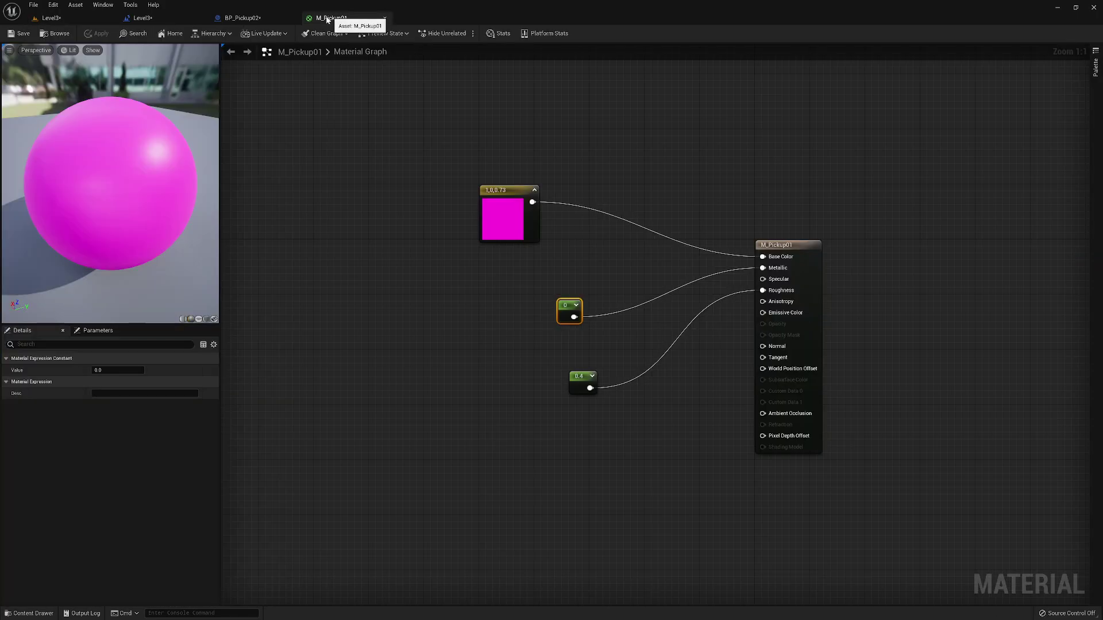
{"action": "left_click", "coordinate": [503, 222]}
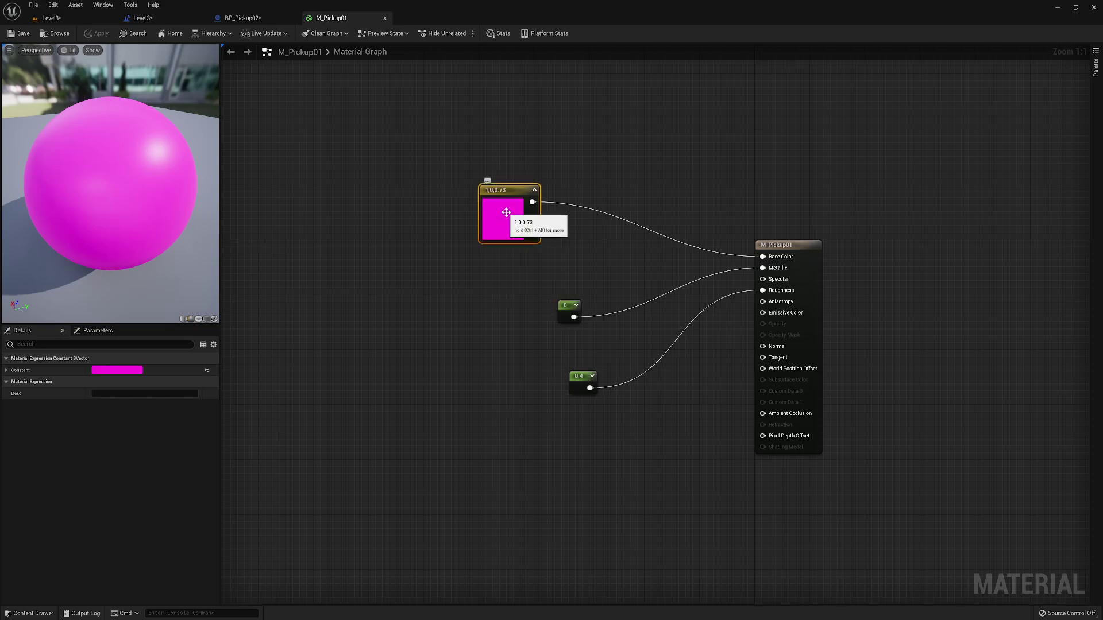
{"action": "left_click", "coordinate": [115, 373]}
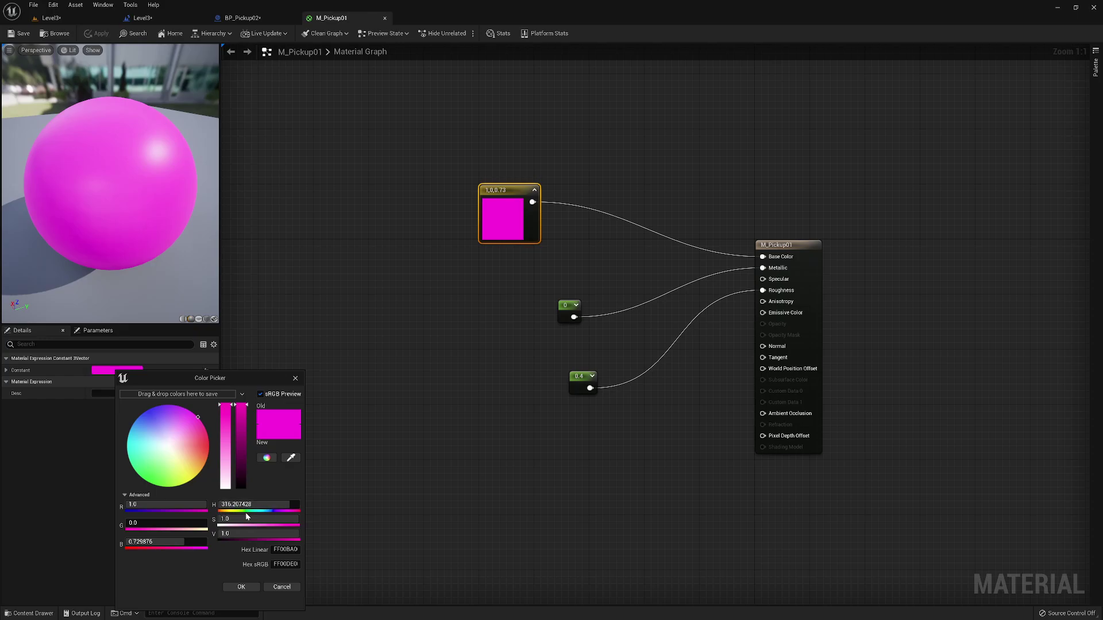
{"action": "left_click", "coordinate": [275, 511]}
{"action": "type", "text": "226"}
{"action": "key", "text": "Return"}
{"action": "left_click_drag", "start_coordinate": [247, 504], "coordinate": [285, 505]}
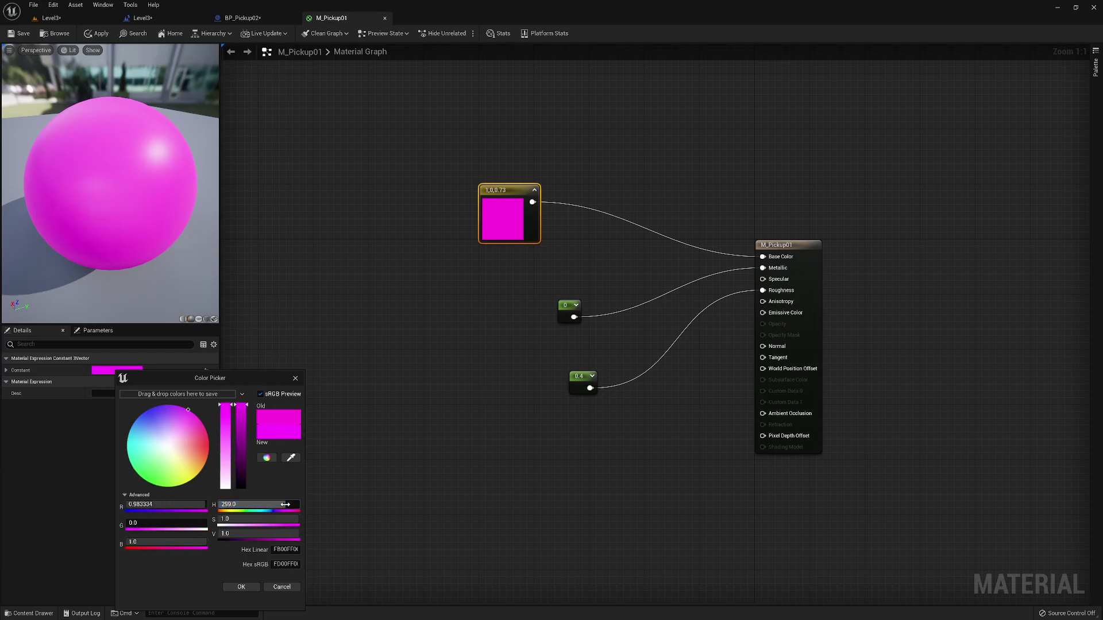
{"action": "left_click", "coordinate": [236, 534]}
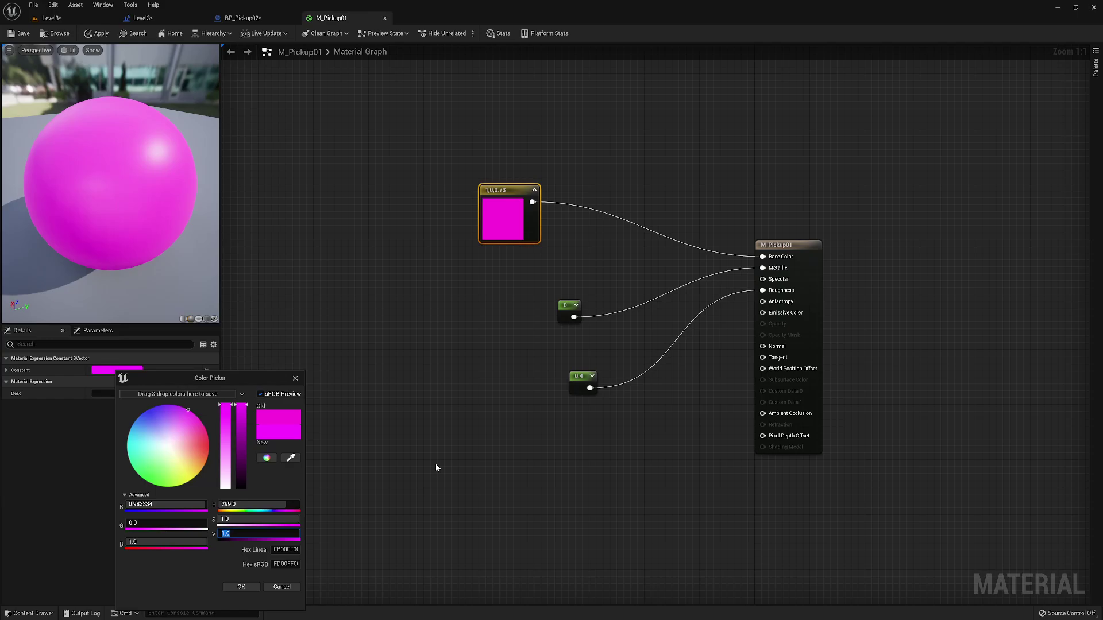
{"action": "type", "text": "100"}
{"action": "key", "text": "Return"}
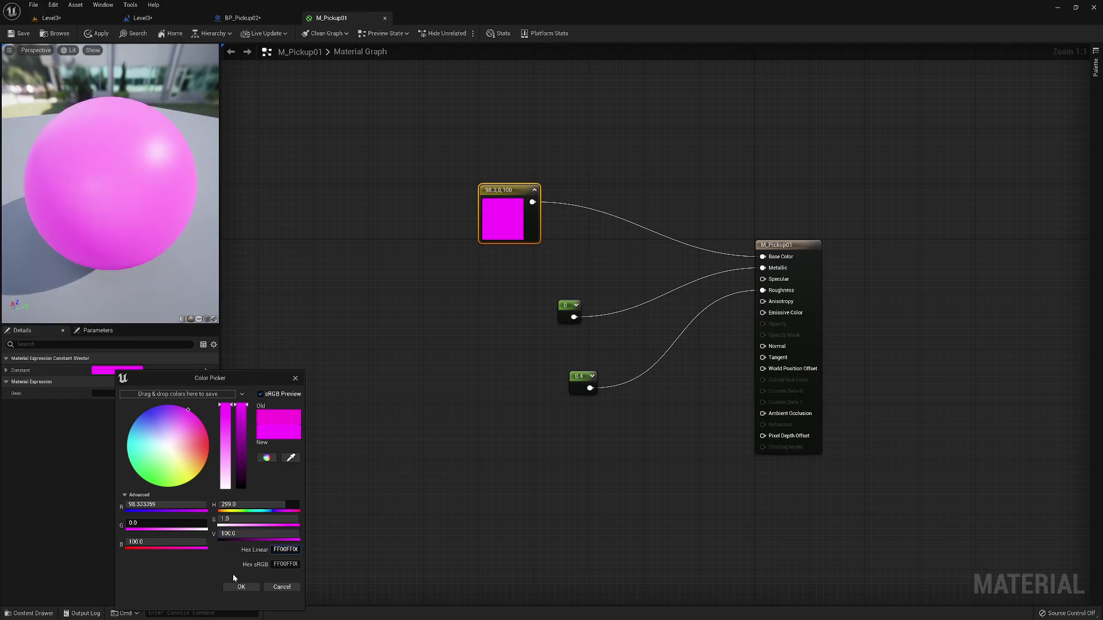
{"action": "left_click", "coordinate": [240, 586]}
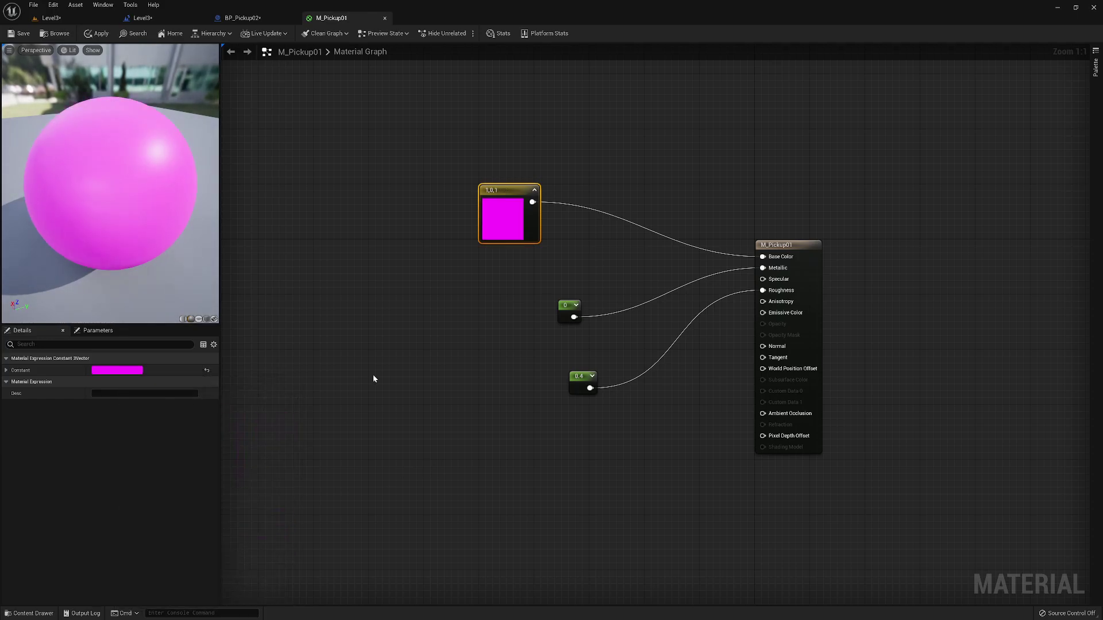
- Try once more to set the base colour constant's brightness value (V) to 100
{"action": "left_click", "coordinate": [116, 371]}
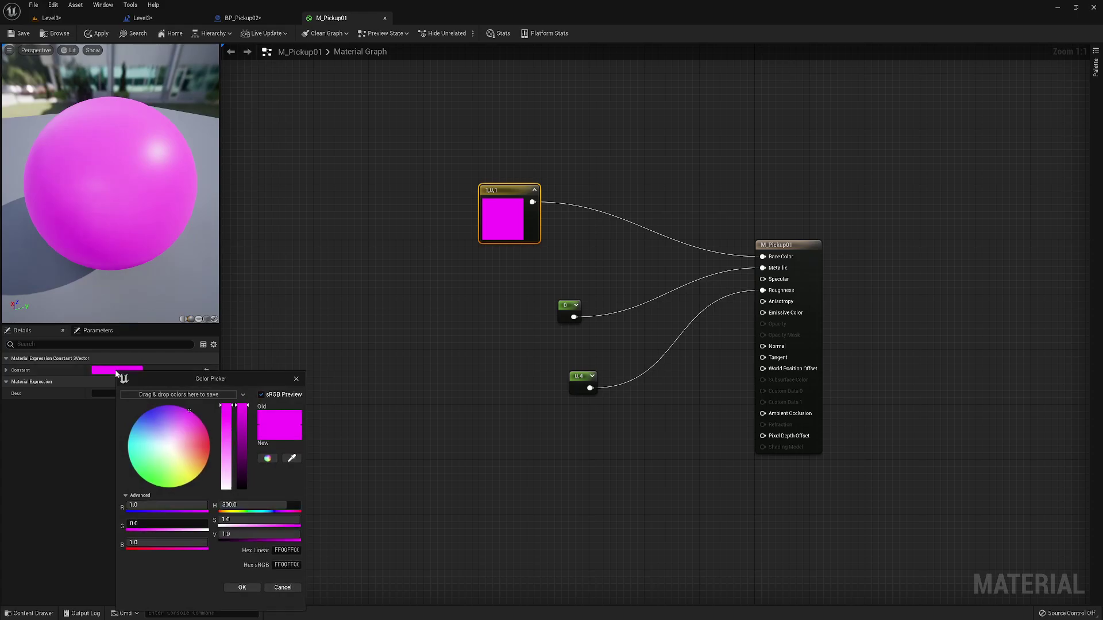
{"action": "left_click", "coordinate": [236, 535]}
{"action": "type", "text": "100"}
{"action": "key", "text": "Return"}
{"action": "left_click", "coordinate": [242, 588]}
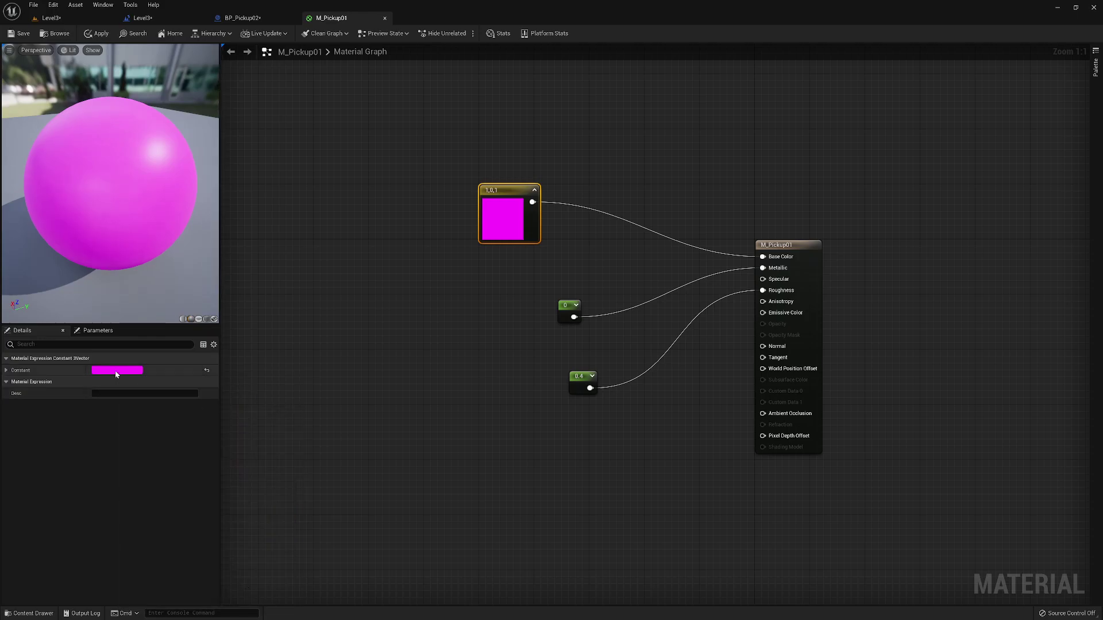
- Try to set the base colour constant's brightness value (V) to 10
{"action": "left_click", "coordinate": [115, 371]}
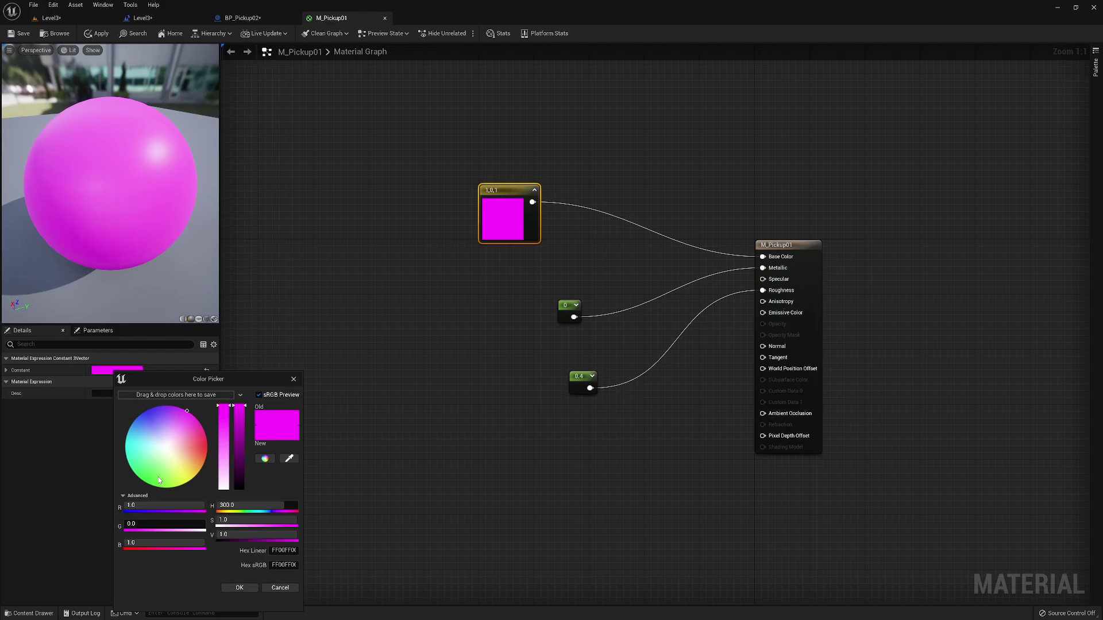
{"action": "left_click", "coordinate": [238, 534]}
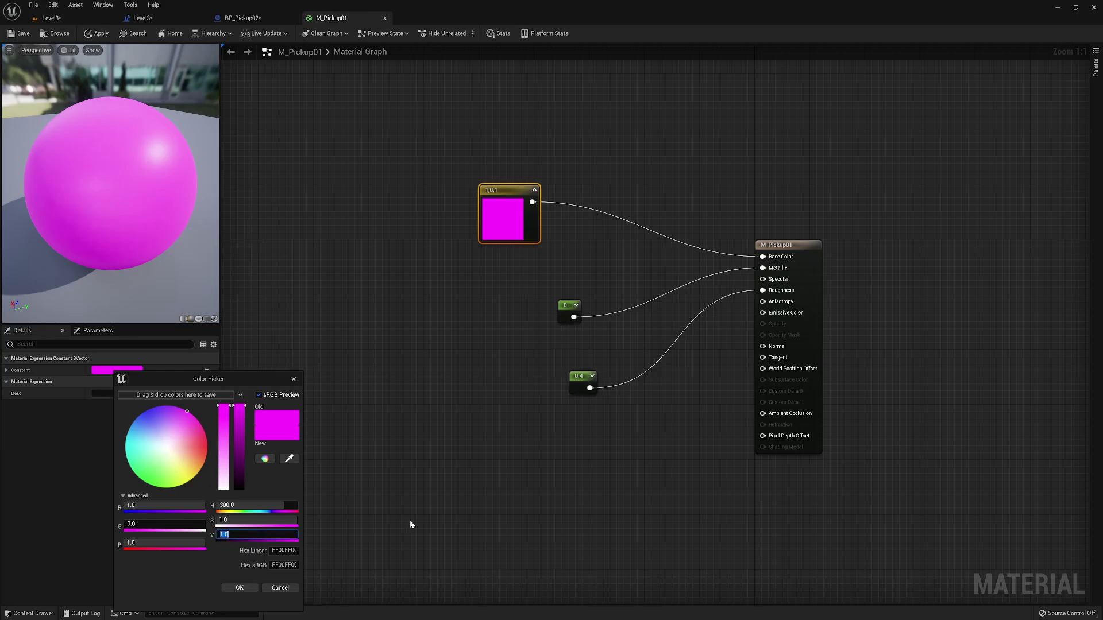
{"action": "type", "text": "10"}
{"action": "key", "text": "Tab"}
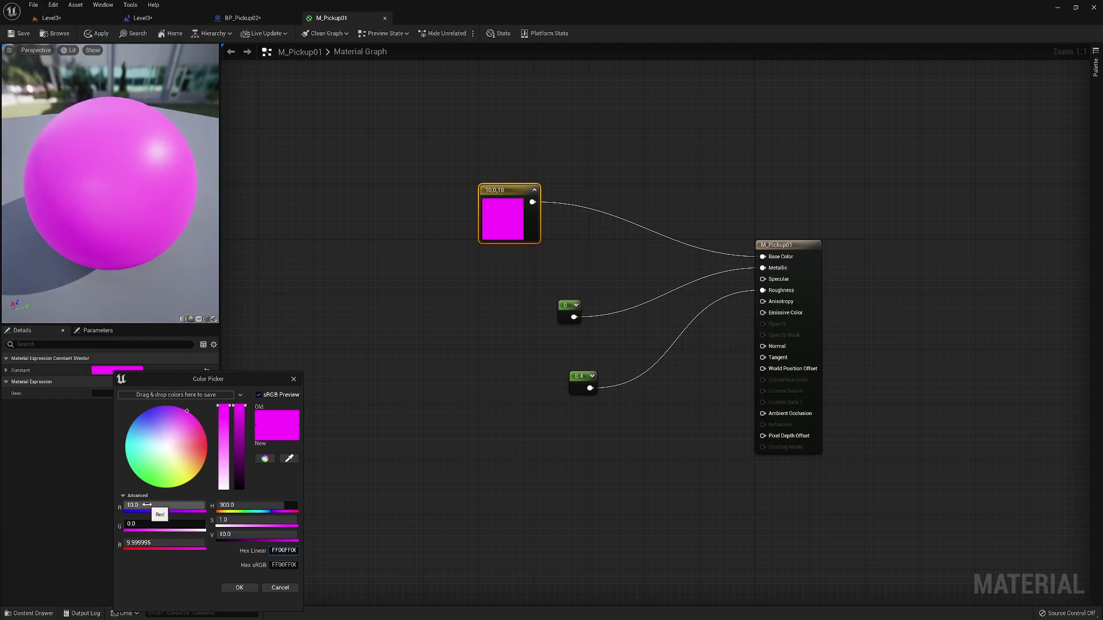
{"action": "left_click", "coordinate": [239, 588]}
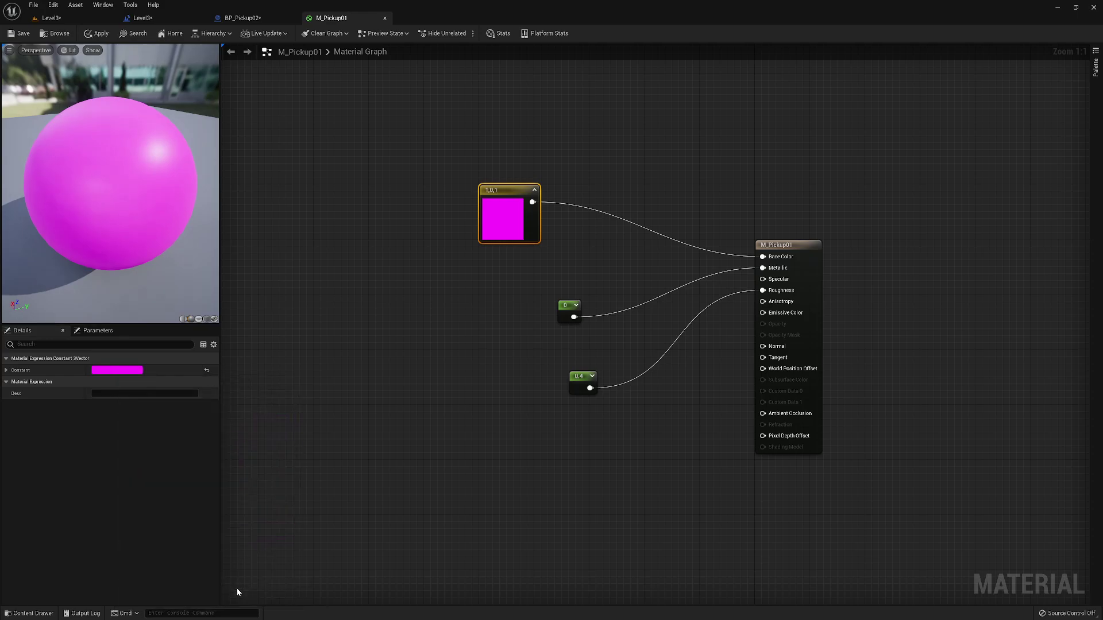
- Set both the red and blue components of the base colour constant to 10
{"action": "left_click", "coordinate": [114, 371]}
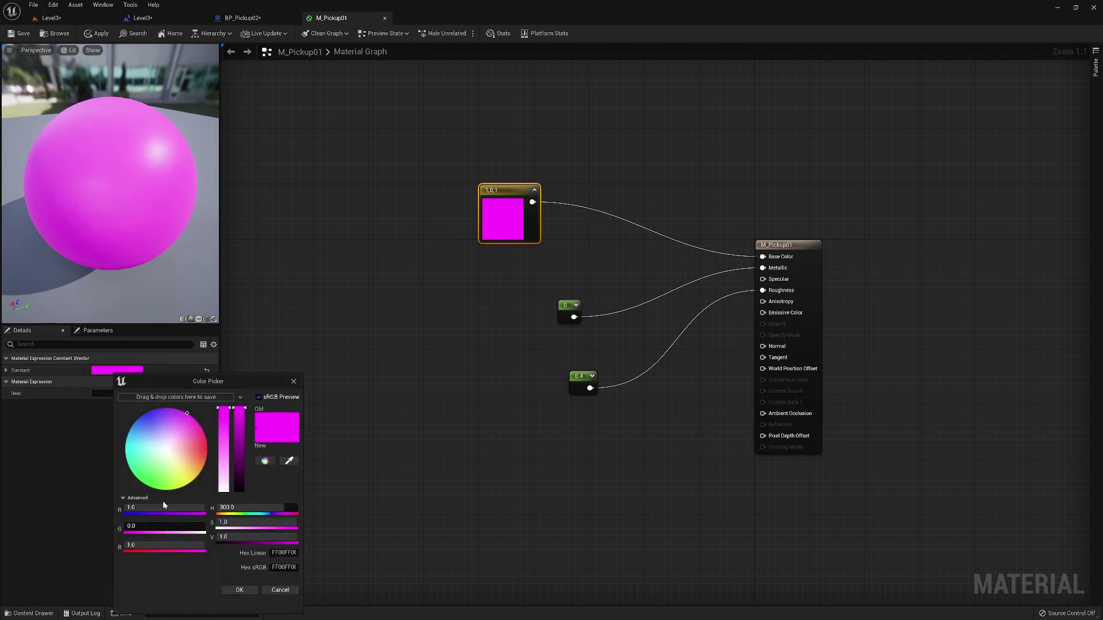
{"action": "left_click", "coordinate": [147, 508]}
{"action": "type", "text": "10"}
{"action": "key", "text": "Tab"}
{"action": "key", "text": "Tab"}
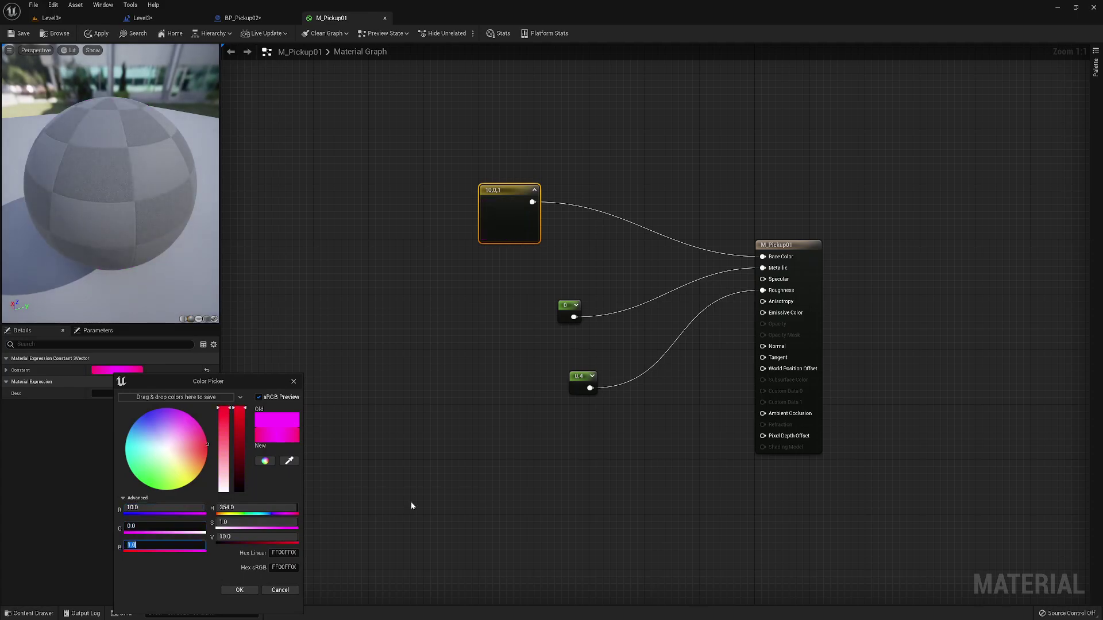
{"action": "type", "text": "10"}
{"action": "key", "text": "Tab"}
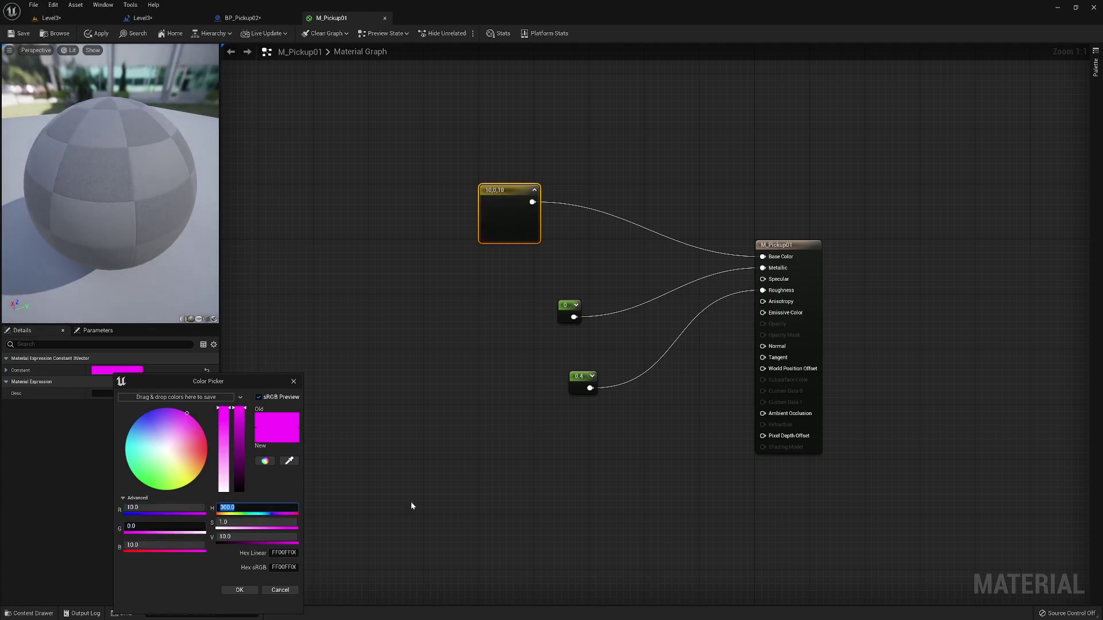
{"action": "left_click", "coordinate": [239, 590]}
- Recheck the base colour constant's component values and save the M_Pickup01 material
{"action": "left_click", "coordinate": [120, 371]}
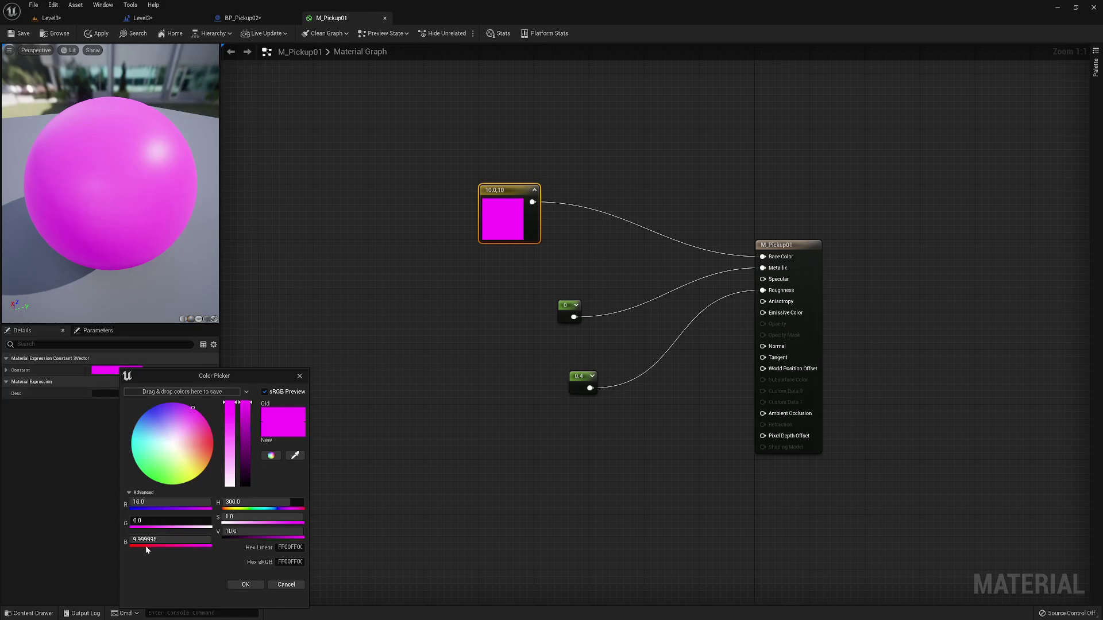
{"action": "left_click", "coordinate": [253, 584]}
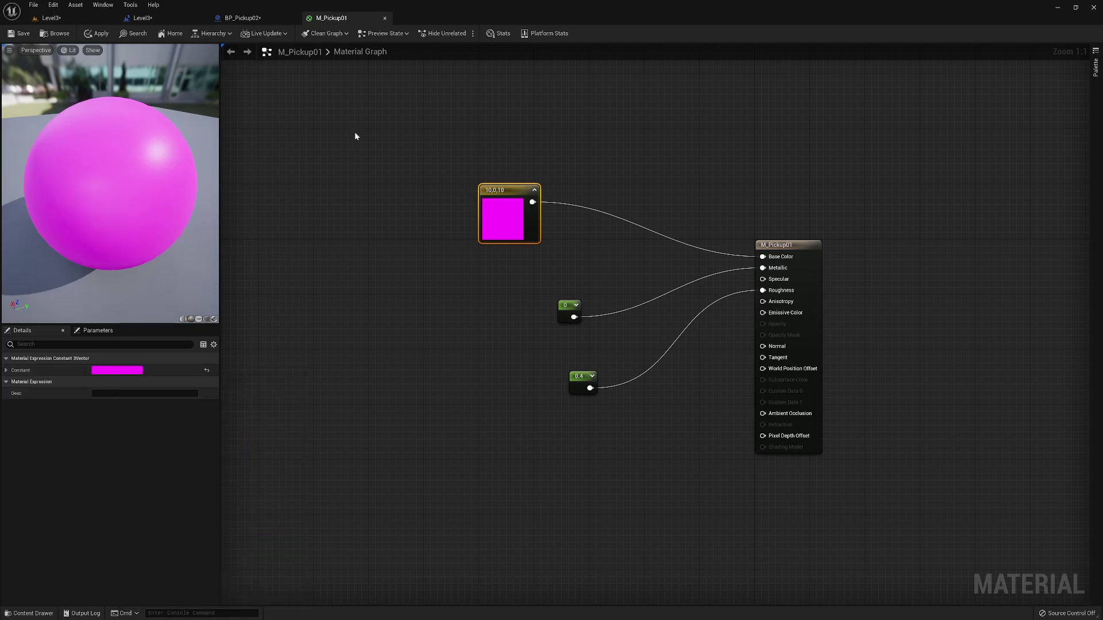
{"action": "left_click", "coordinate": [19, 35]}
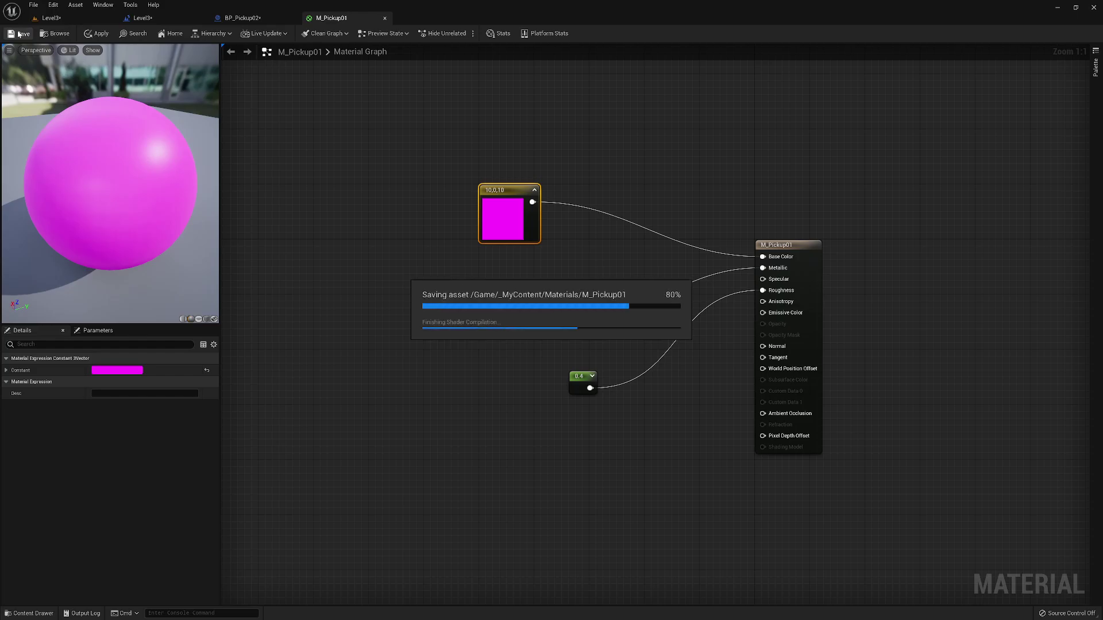
- Inspect the BP_Pickup02 rock in the level with the saved M_Pickup01 material applied
{"action": "left_click", "coordinate": [51, 18]}
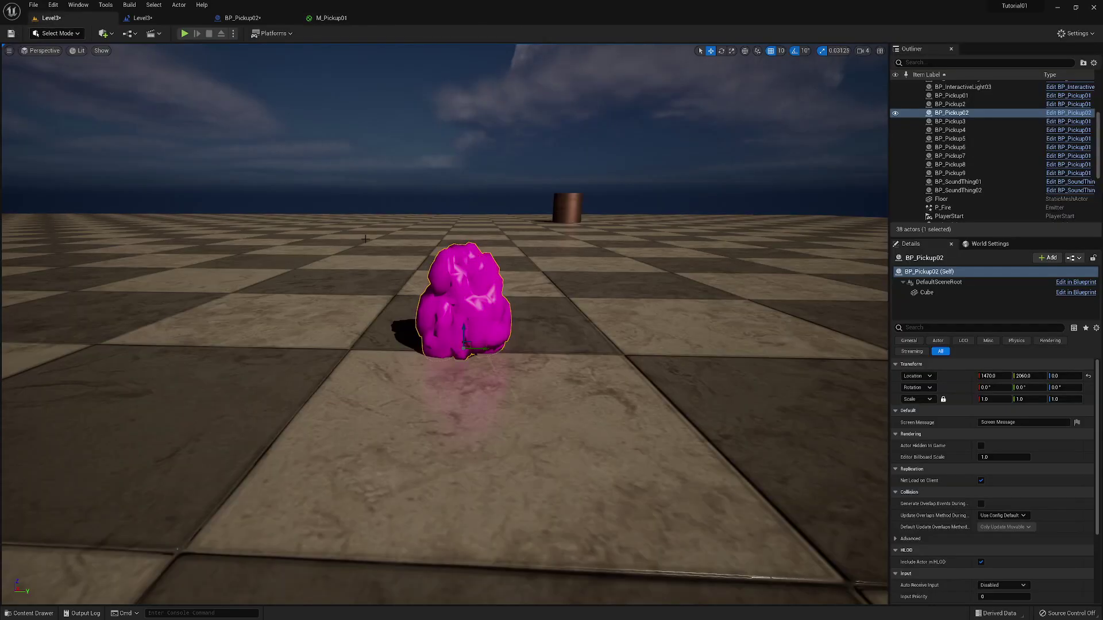
{"action": "scroll", "coordinate": [446, 321], "scroll_direction": "up", "scroll_amount": 3}
{"action": "right_click_drag", "start_coordinate": [445, 321], "coordinate": [416, 353]}
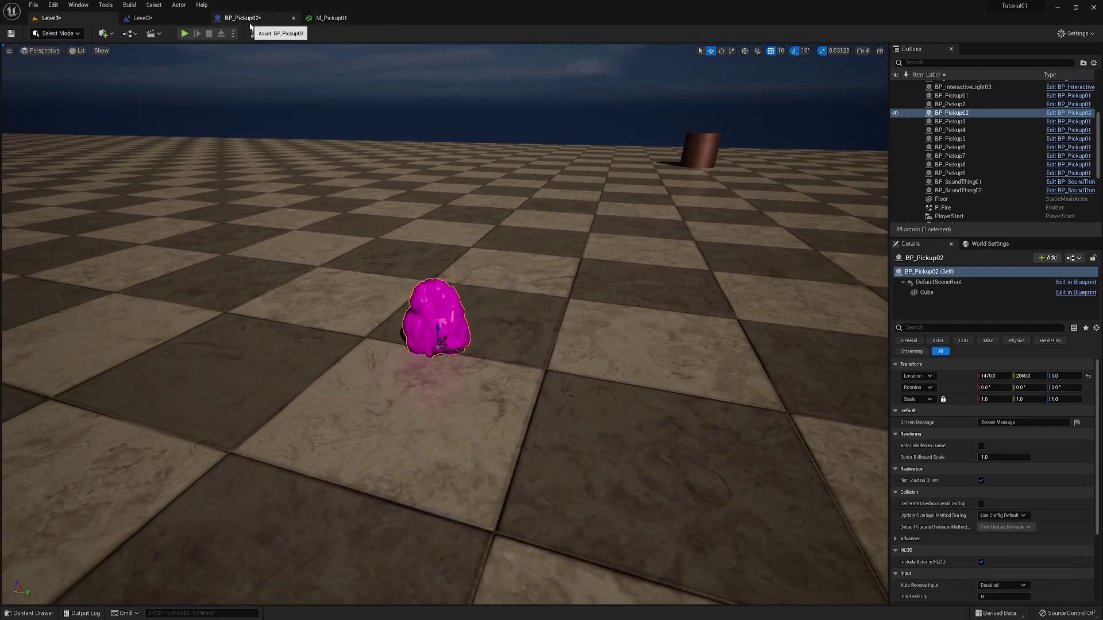
- Set both the red and blue components of M_Pickup01's base colour constant to 100 and save the material
{"action": "left_click", "coordinate": [328, 21]}
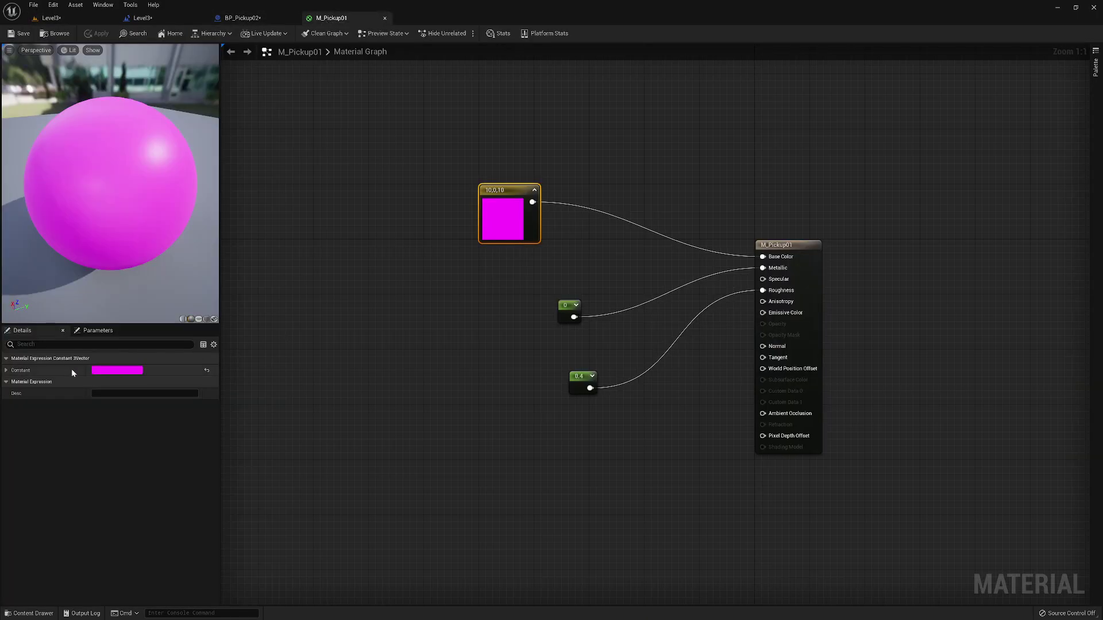
{"action": "left_click", "coordinate": [6, 371]}
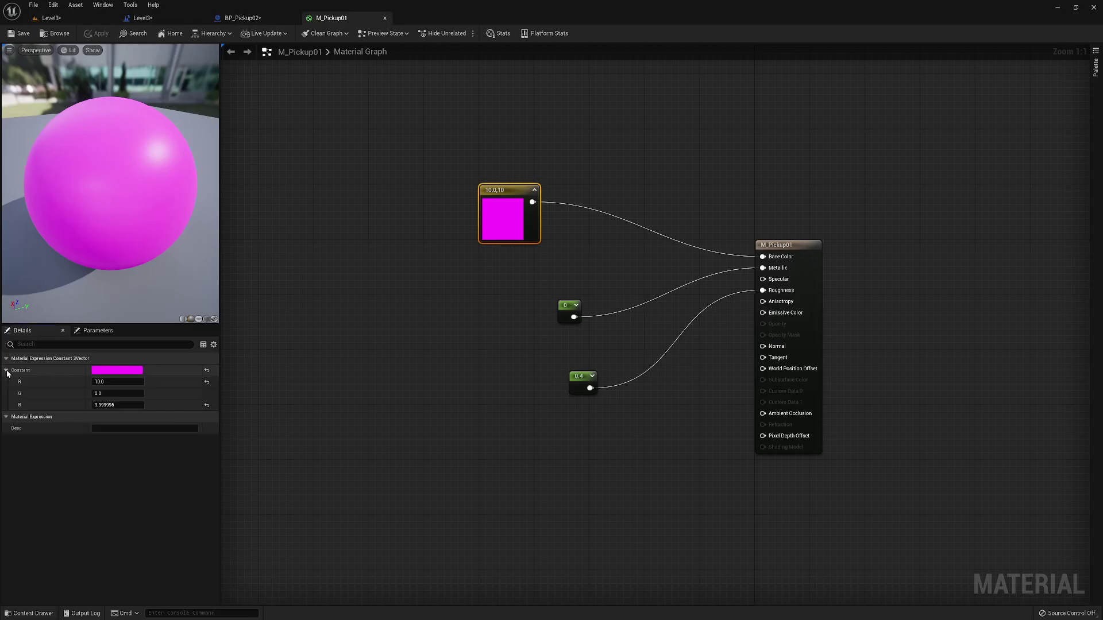
{"action": "left_click", "coordinate": [118, 381]}
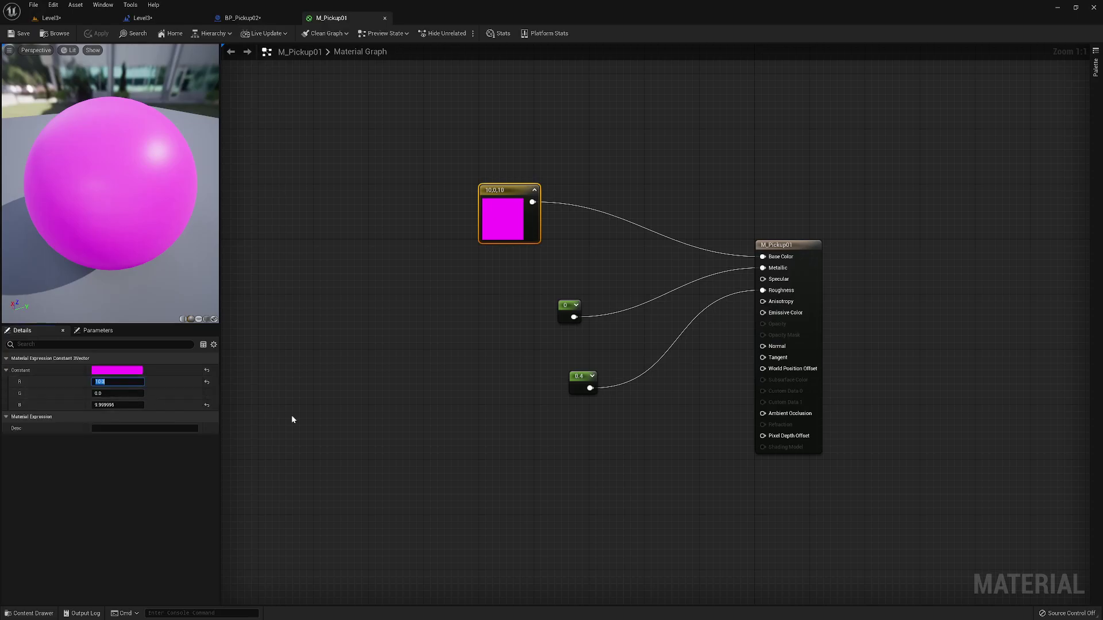
{"action": "type", "text": "100"}
{"action": "key", "text": "Tab"}
{"action": "key", "text": "Tab"}
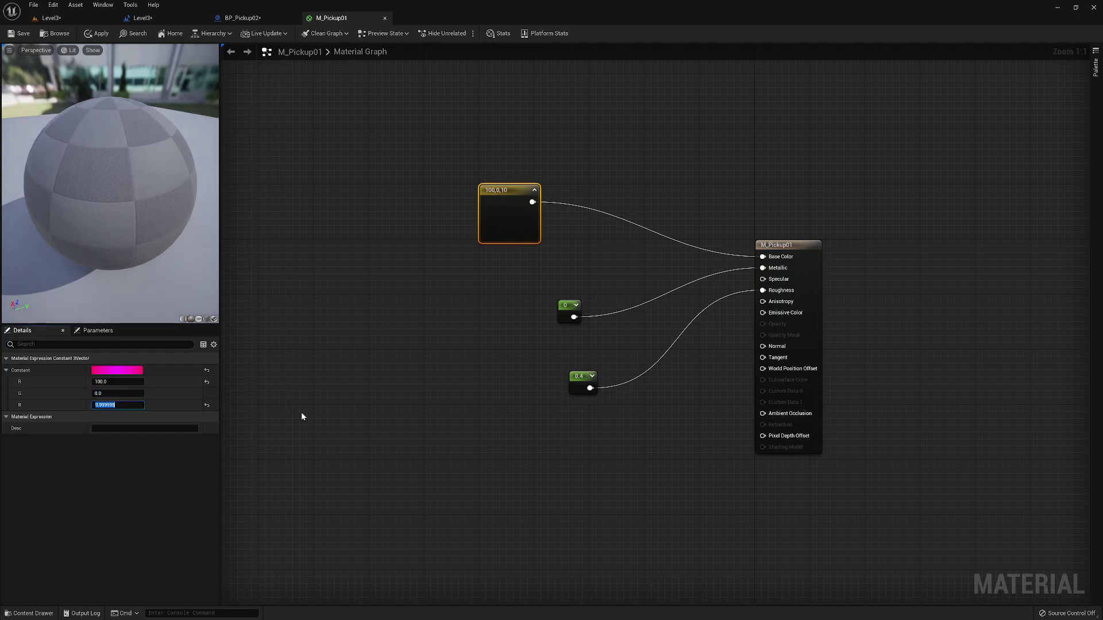
{"action": "type", "text": "100"}
{"action": "key", "text": "Tab"}
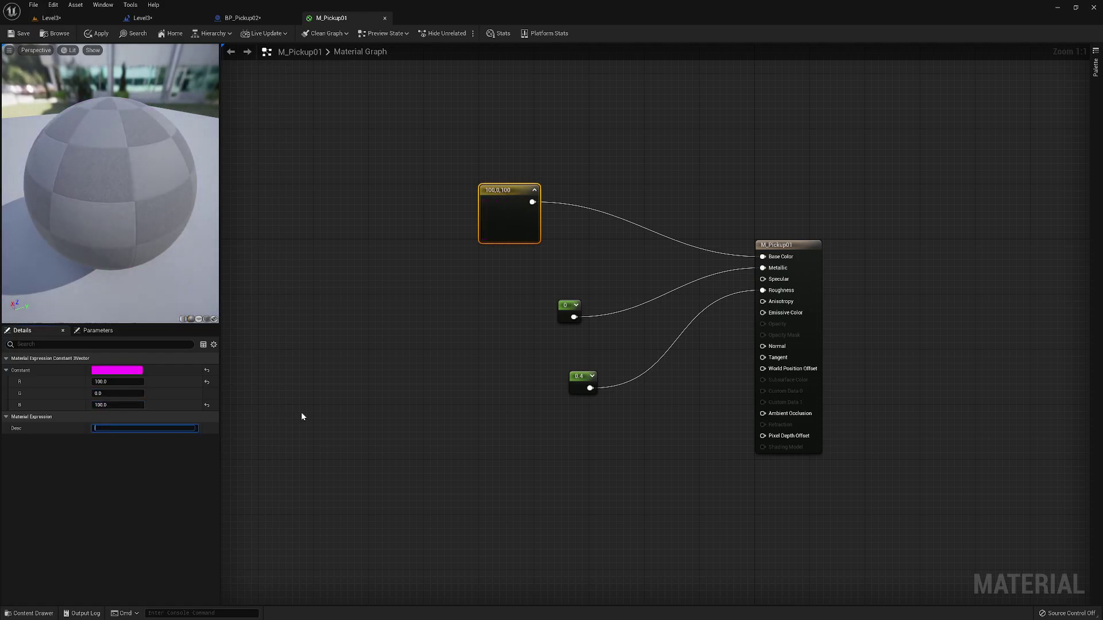
{"action": "left_click", "coordinate": [20, 39]}
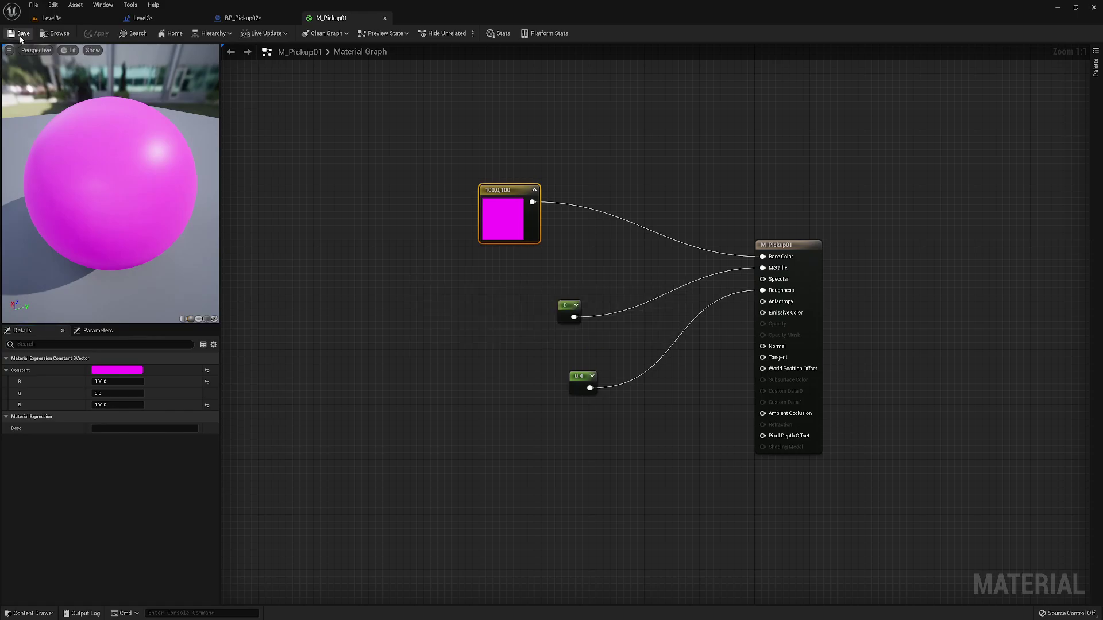
- Examine the rock's colour from up close in the level and in the BP_Pickup02 blueprint
{"action": "left_click", "coordinate": [51, 18]}
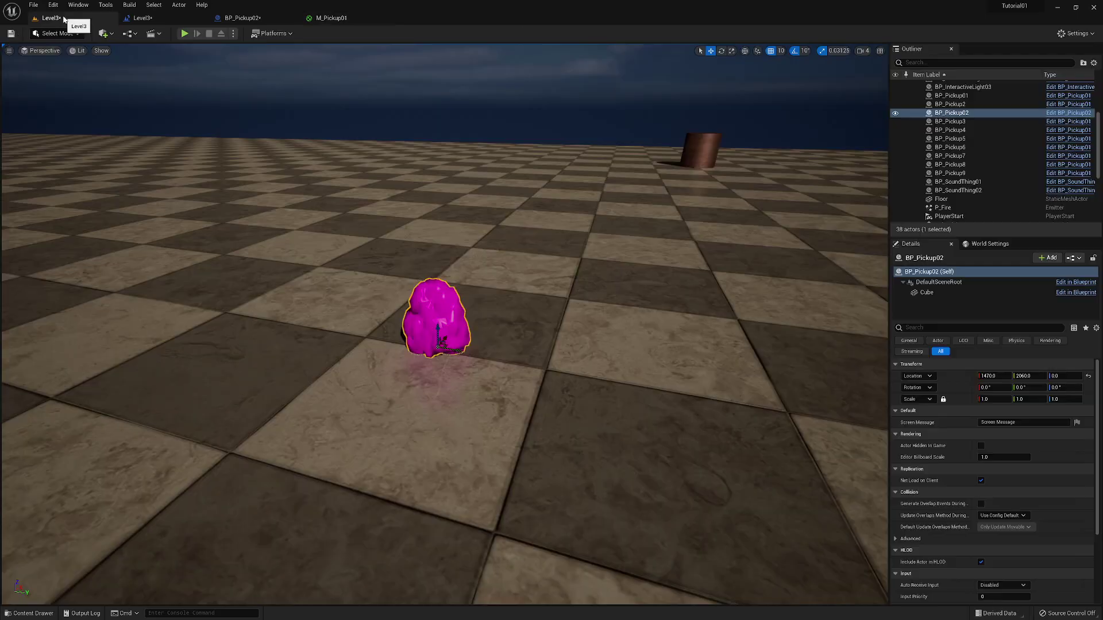
{"action": "right_click_drag", "start_coordinate": [445, 321], "coordinate": [480, 266]}
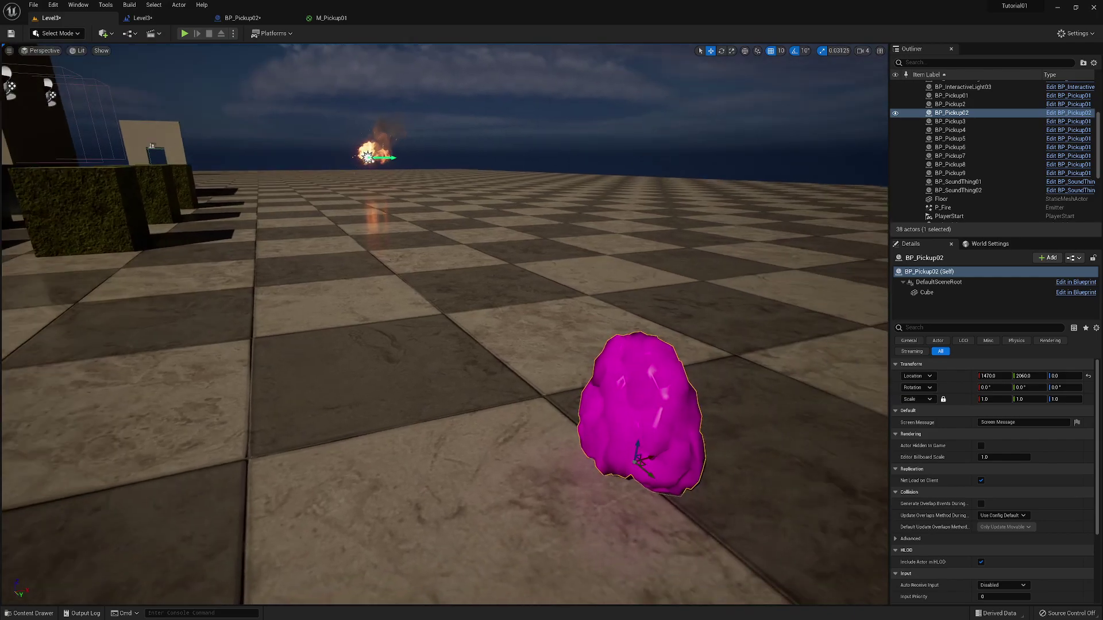
{"action": "left_click", "coordinate": [260, 20]}
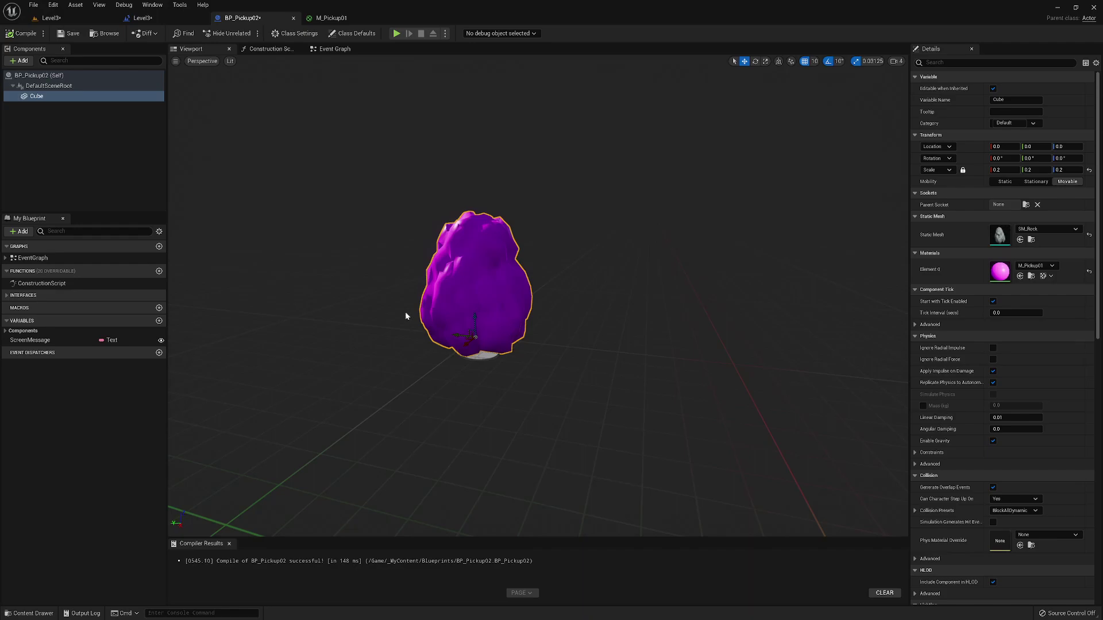
- Connect the magenta colour constant to M_Pickup01's Emissive Color as well, save the material, and check the rock in the level
{"action": "left_click", "coordinate": [332, 17]}
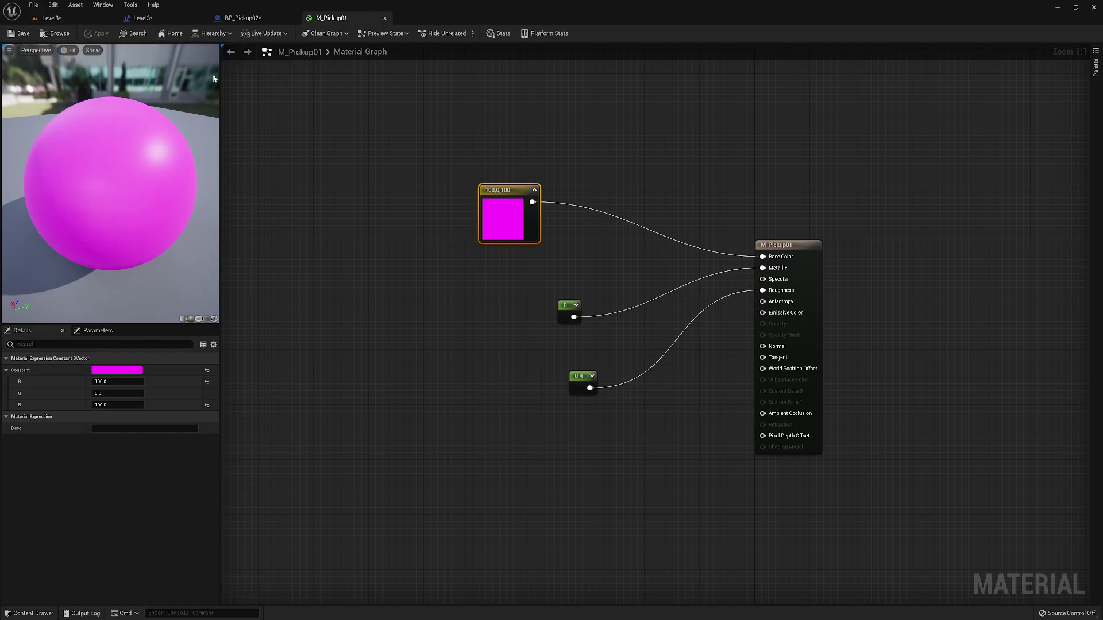
{"action": "left_click", "coordinate": [798, 245]}
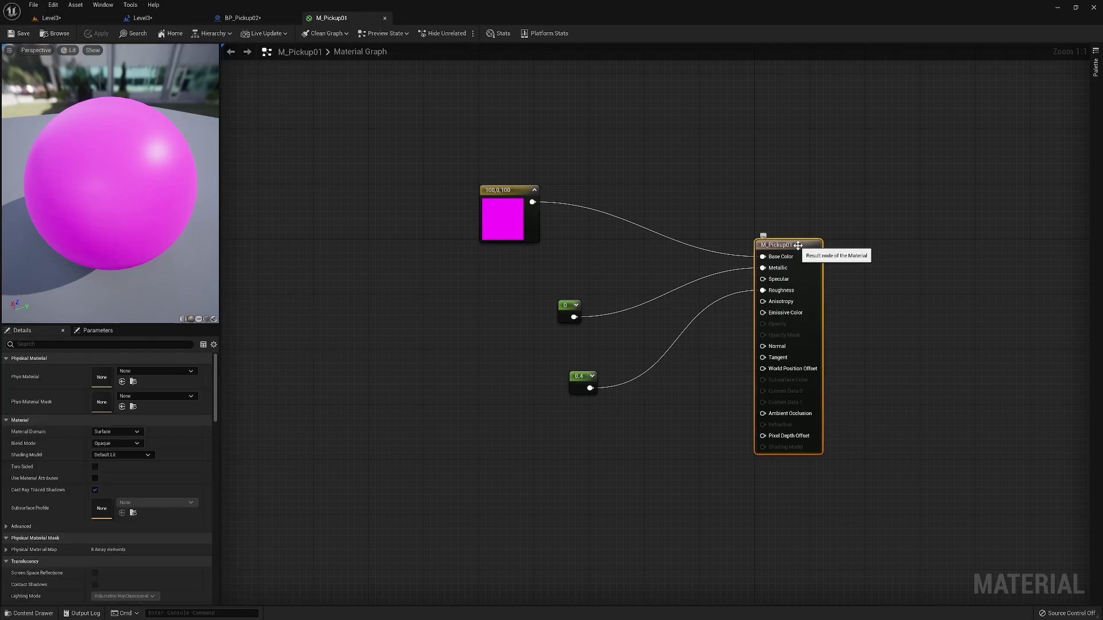
{"action": "left_click", "coordinate": [123, 455]}
{"action": "left_click", "coordinate": [123, 455]}
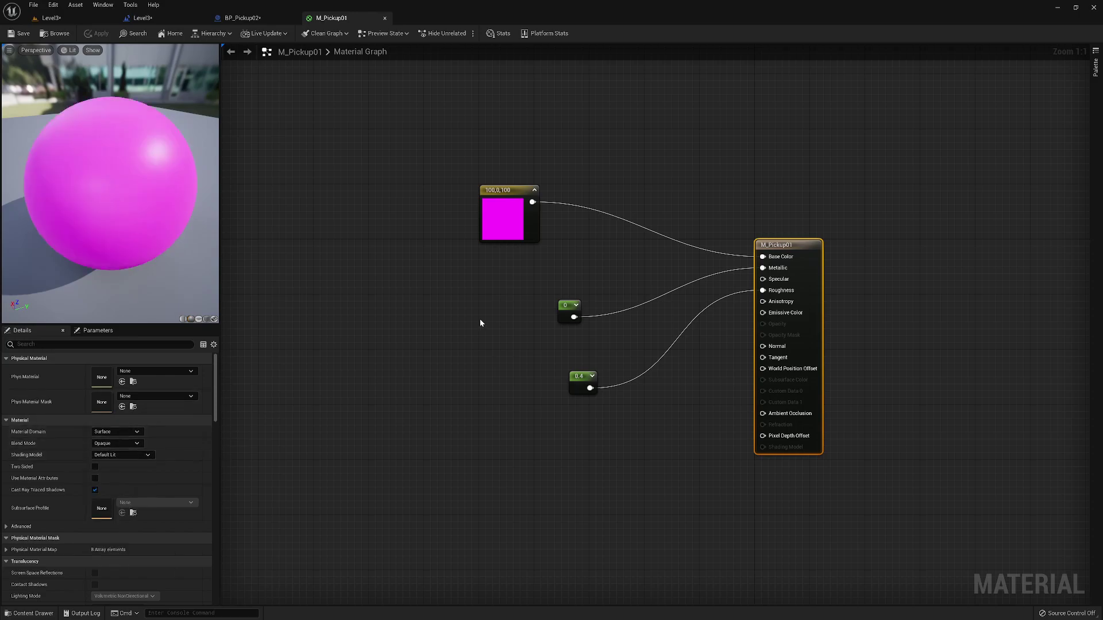
{"action": "left_click_drag", "start_coordinate": [532, 202], "coordinate": [590, 262]}
{"action": "left_click_drag", "start_coordinate": [619, 302], "coordinate": [763, 313]}
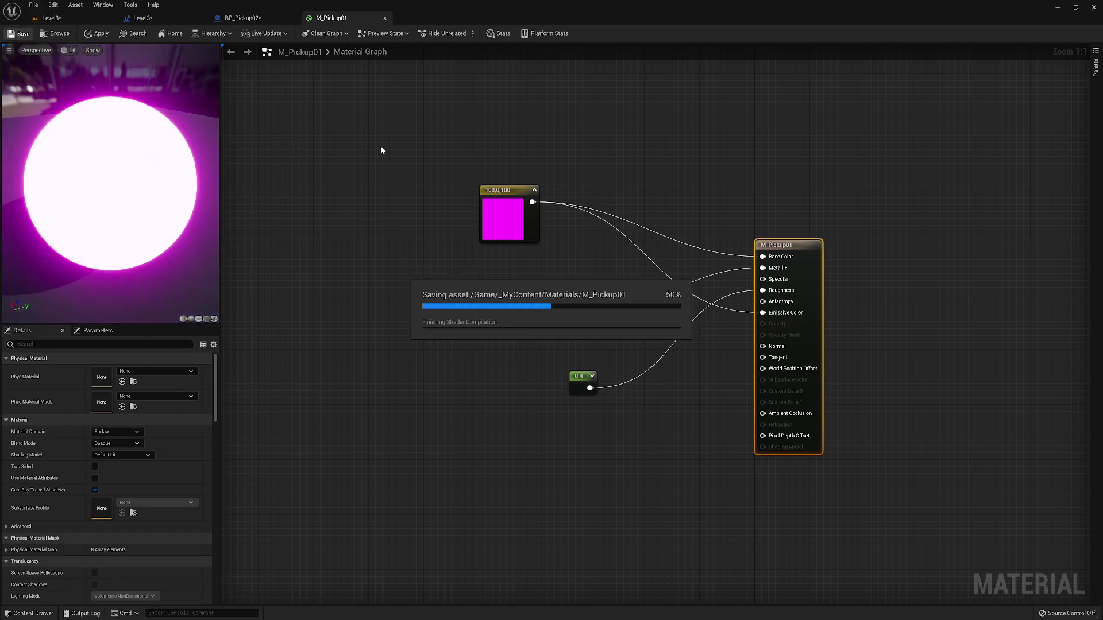
{"action": "left_click", "coordinate": [50, 18]}
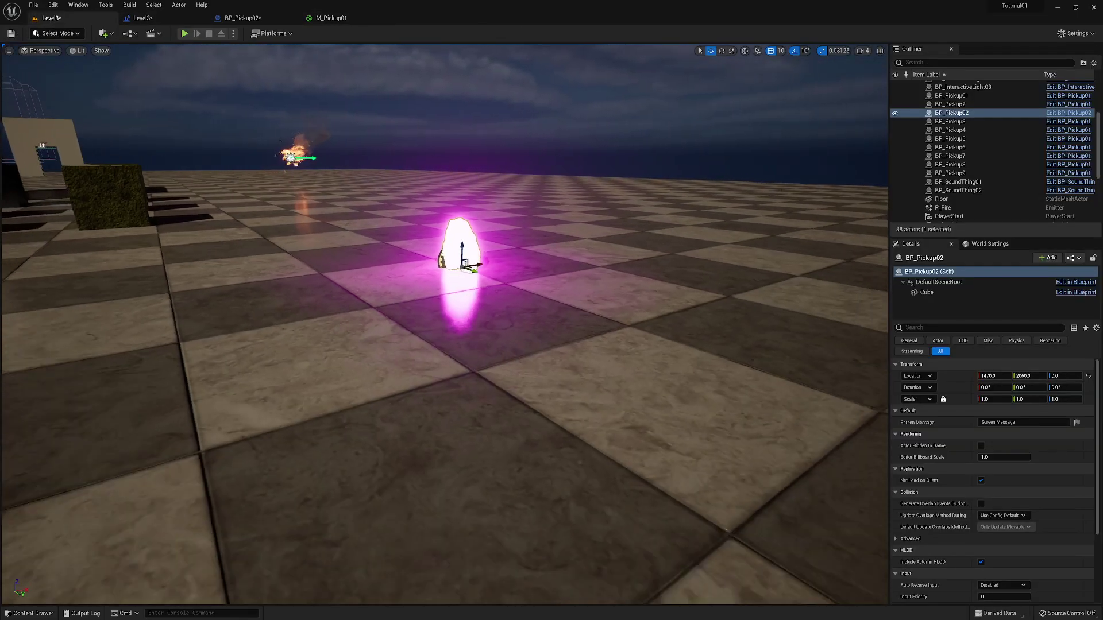
{"action": "right_click_drag", "start_coordinate": [459, 287], "coordinate": [461, 253]}
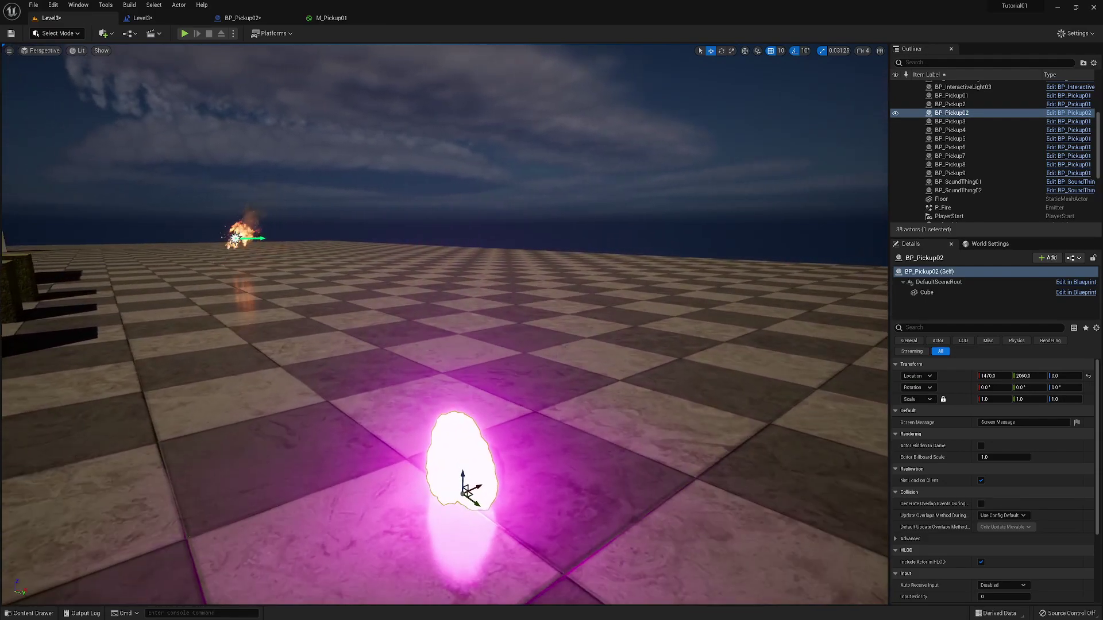
- Set the magenta constant's red and blue components to 10, save M_Pickup01, and check the rock's glow in the level
{"action": "left_click", "coordinate": [331, 19]}
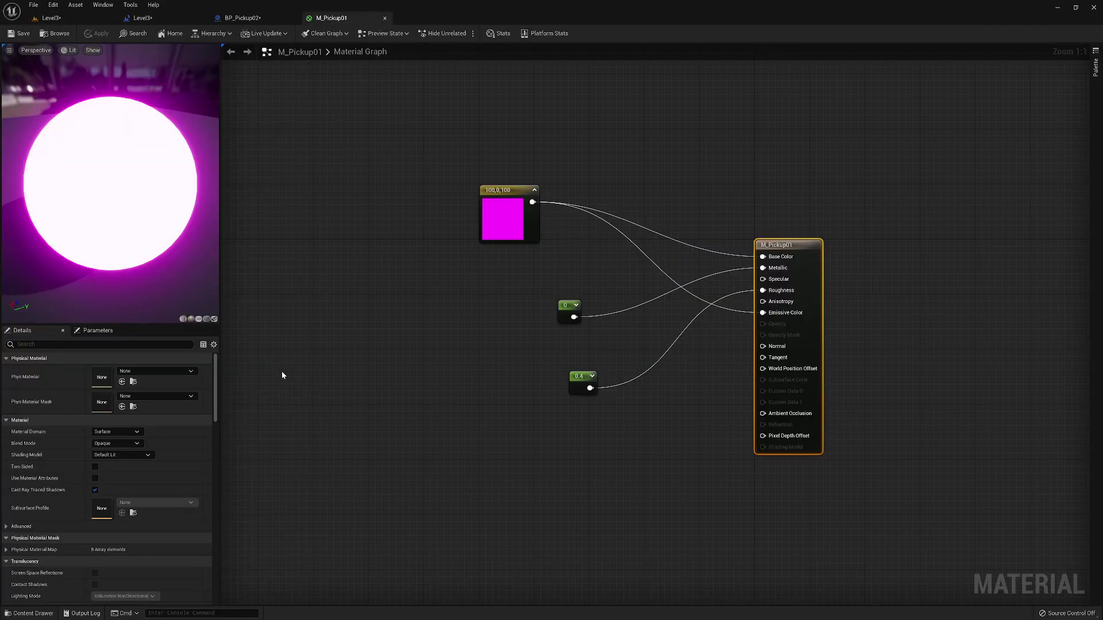
{"action": "left_click", "coordinate": [504, 217]}
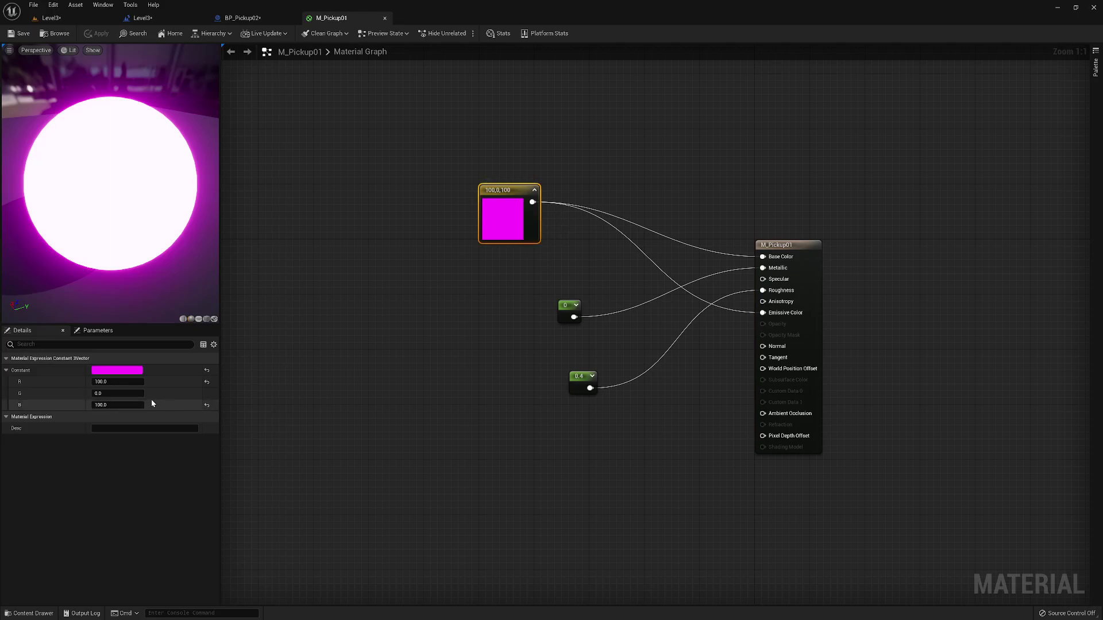
{"action": "left_click", "coordinate": [118, 382]}
{"action": "type", "text": "10"}
{"action": "key", "text": "Tab"}
{"action": "key", "text": "Tab"}
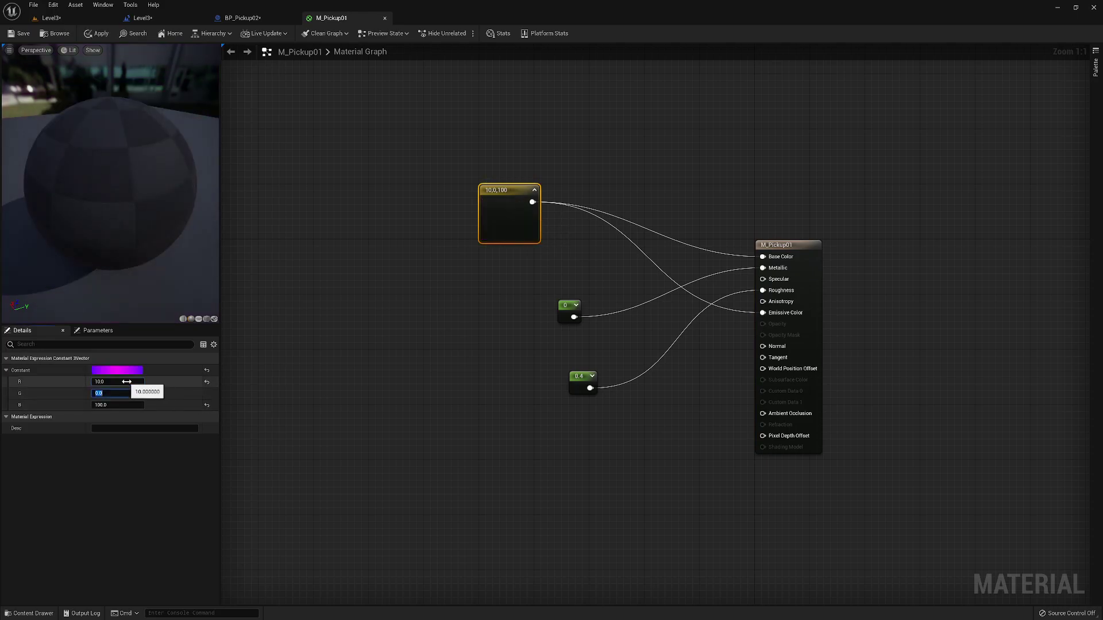
{"action": "type", "text": "10"}
{"action": "key", "text": "Tab"}
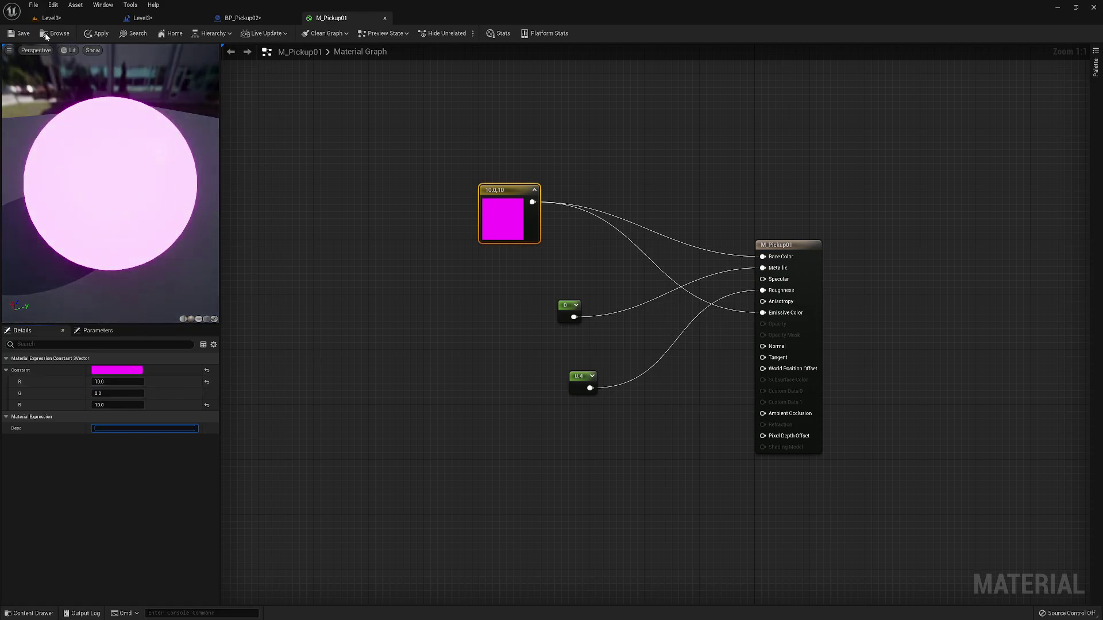
{"action": "left_click", "coordinate": [21, 33]}
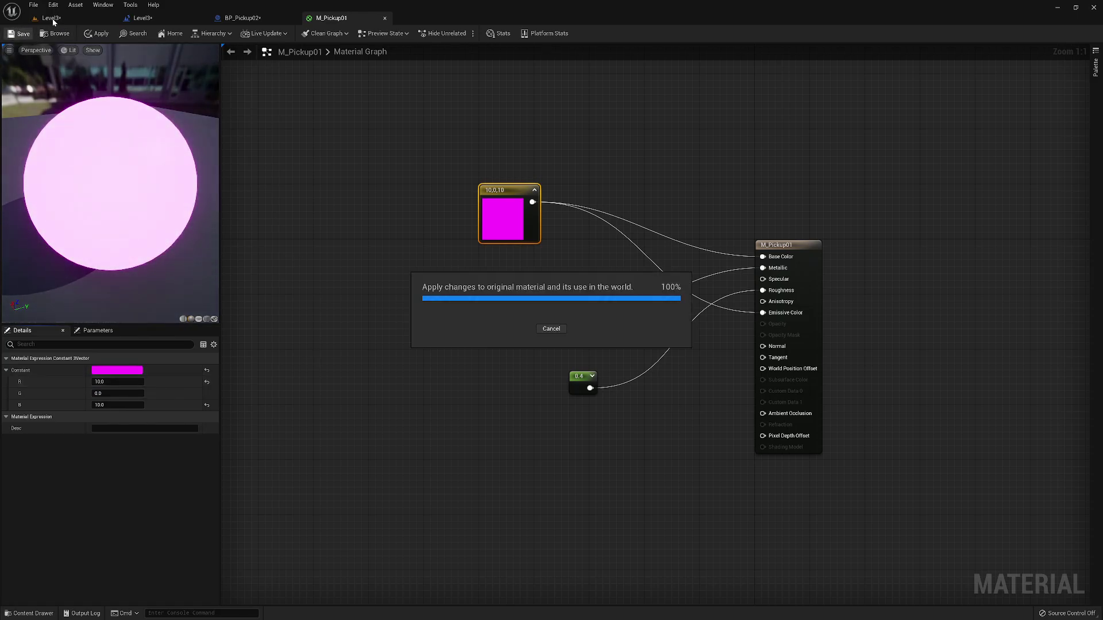
{"action": "left_click", "coordinate": [51, 17]}
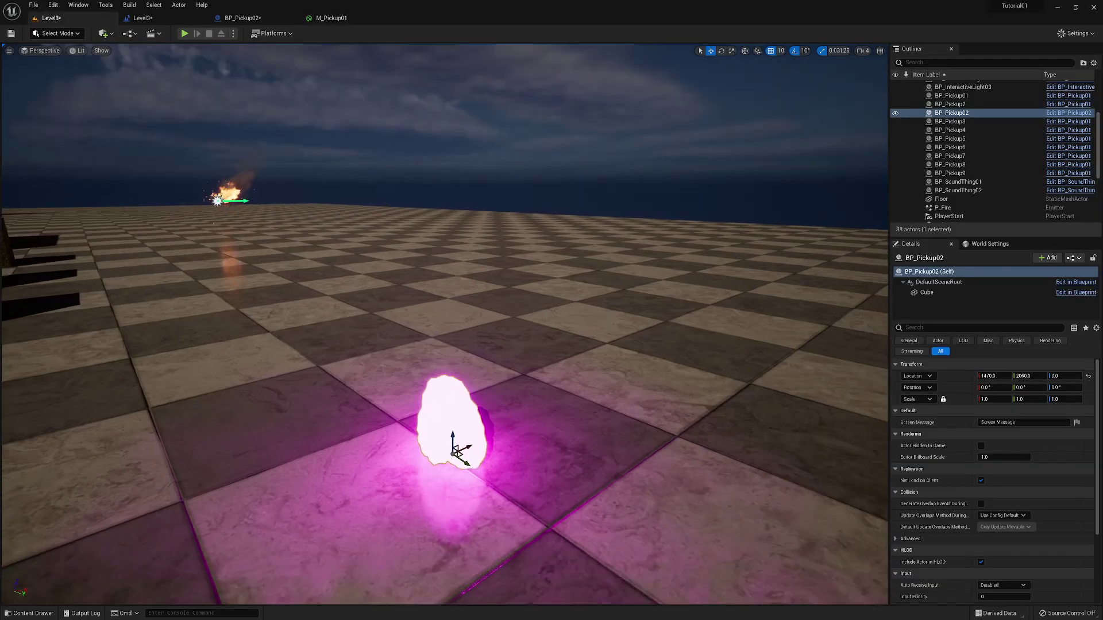
{"action": "right_click_drag", "start_coordinate": [445, 322], "coordinate": [382, 383]}
- Set the magenta constant's red and blue components to 5 and save M_Pickup01
{"action": "left_click", "coordinate": [321, 18]}
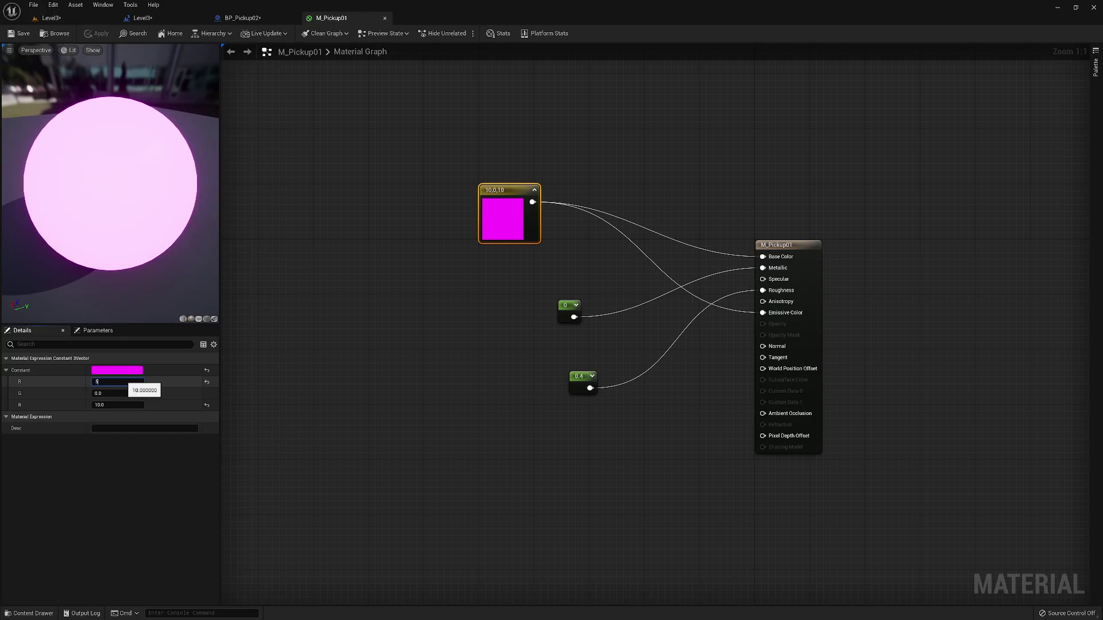
{"action": "key", "text": "Tab"}
{"action": "key", "text": "Tab"}
{"action": "type", "text": "5"}
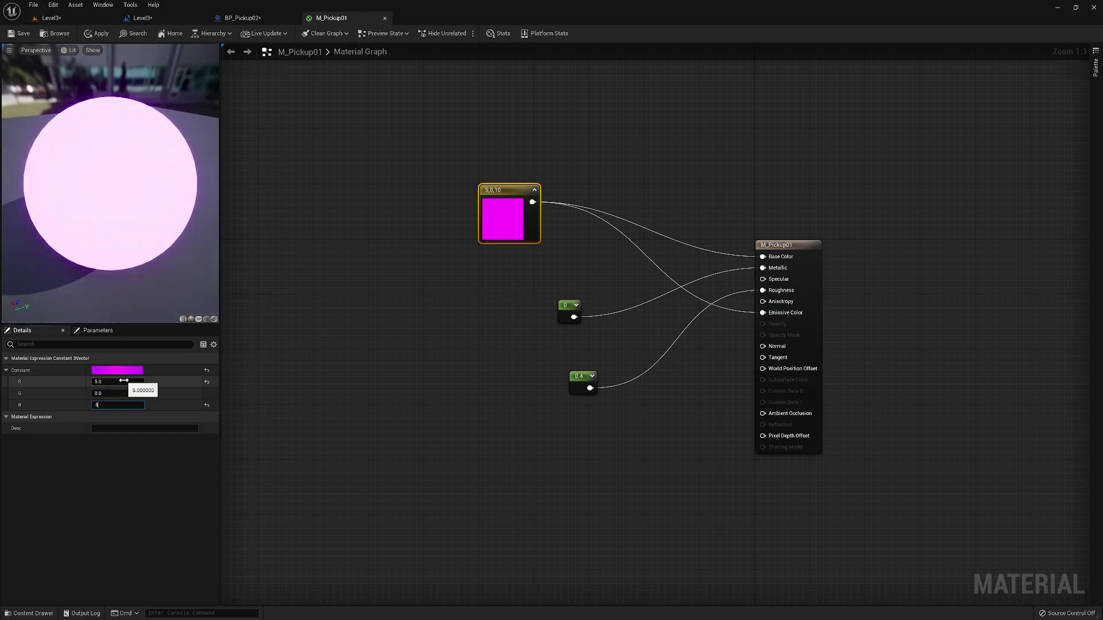
{"action": "key", "text": "Tab"}
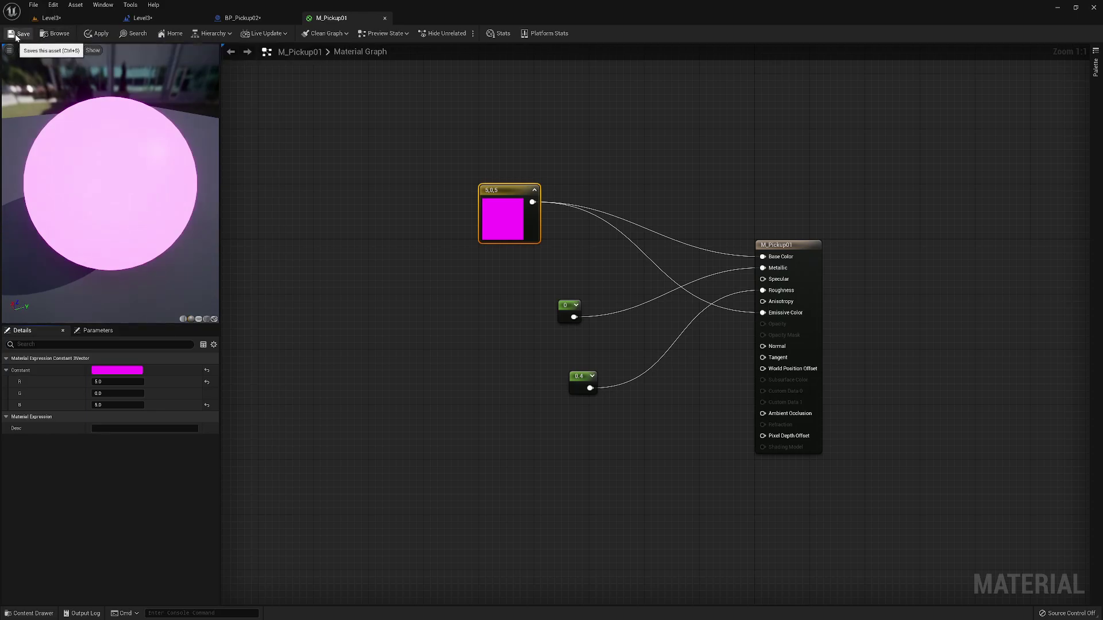
{"action": "key", "text": "ctrl+s"}
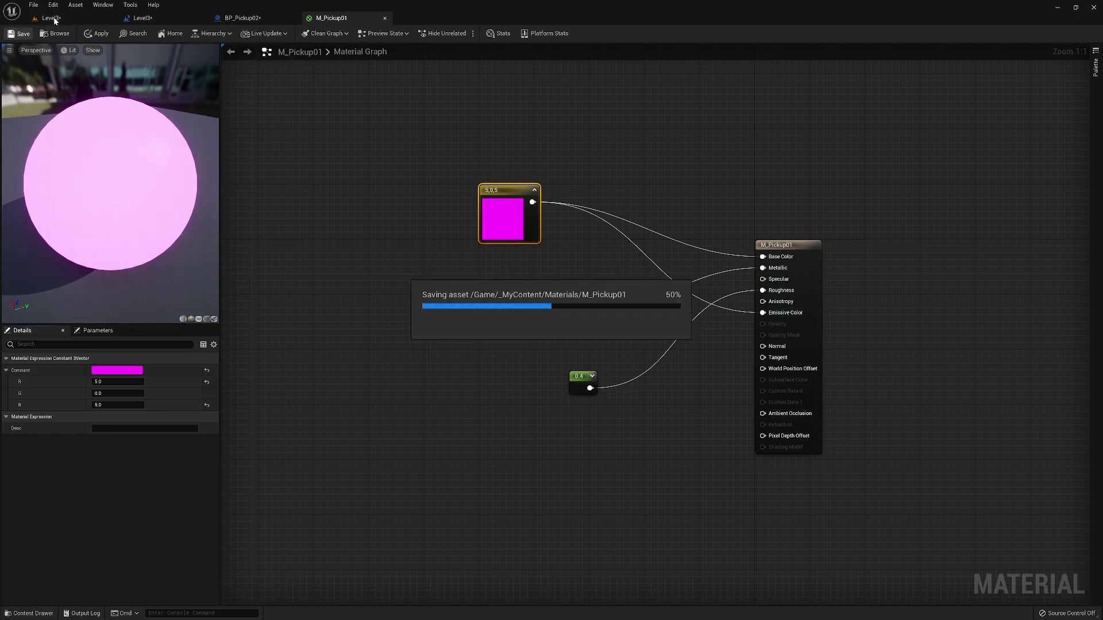
- Examine the rock's glow on the surrounding floor from several angles in the level
{"action": "left_click", "coordinate": [52, 18]}
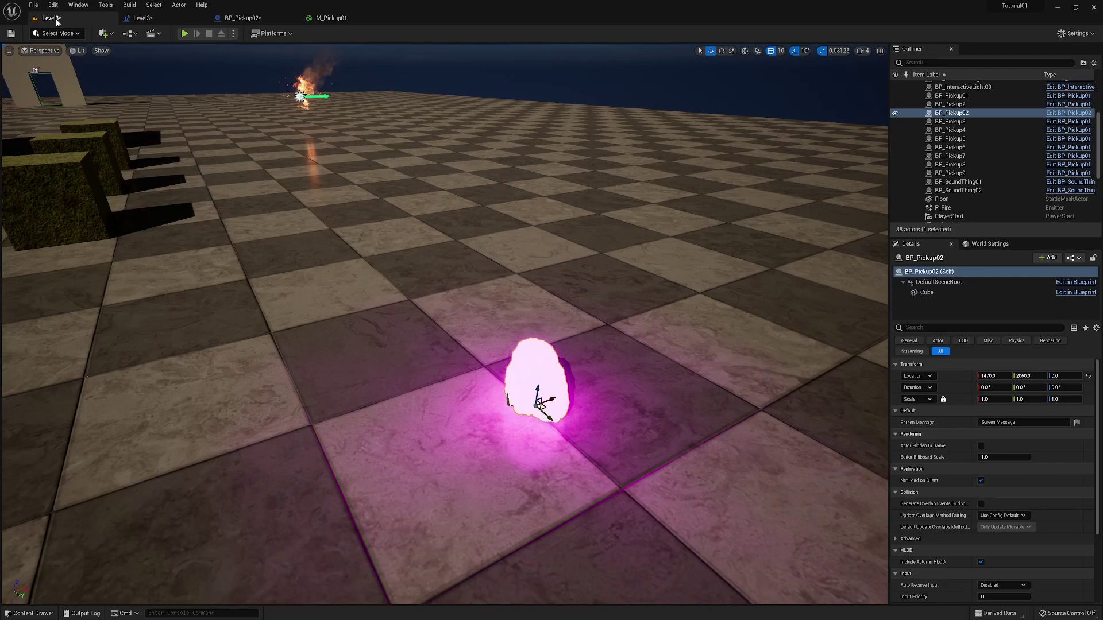
{"action": "right_click_drag", "start_coordinate": [446, 322], "coordinate": [395, 263]}
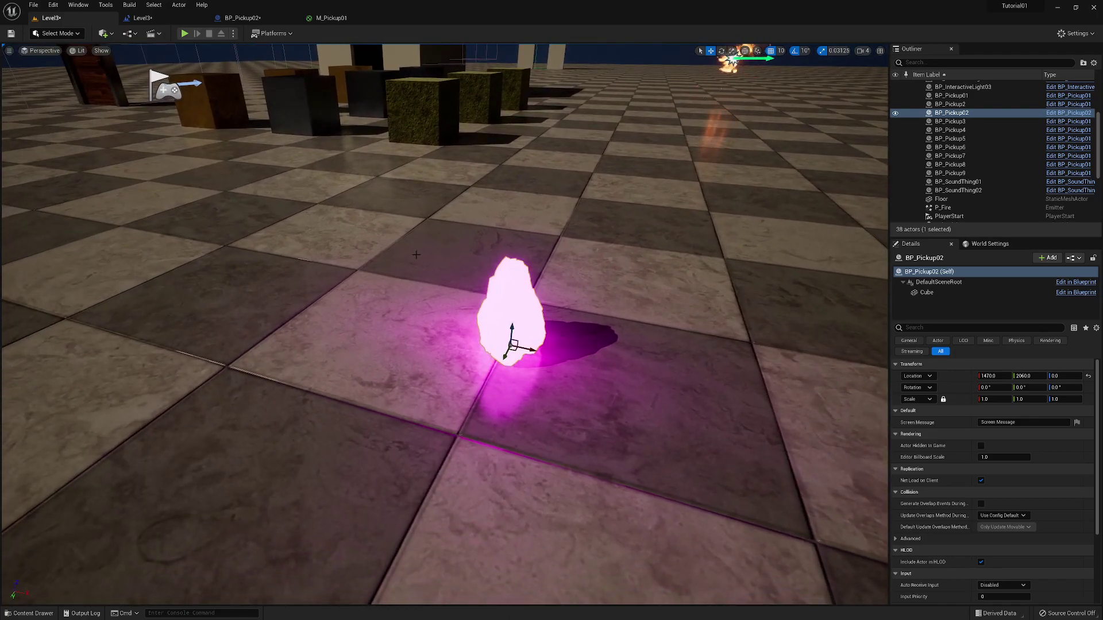
{"action": "right_click_drag", "start_coordinate": [424, 252], "coordinate": [436, 225]}
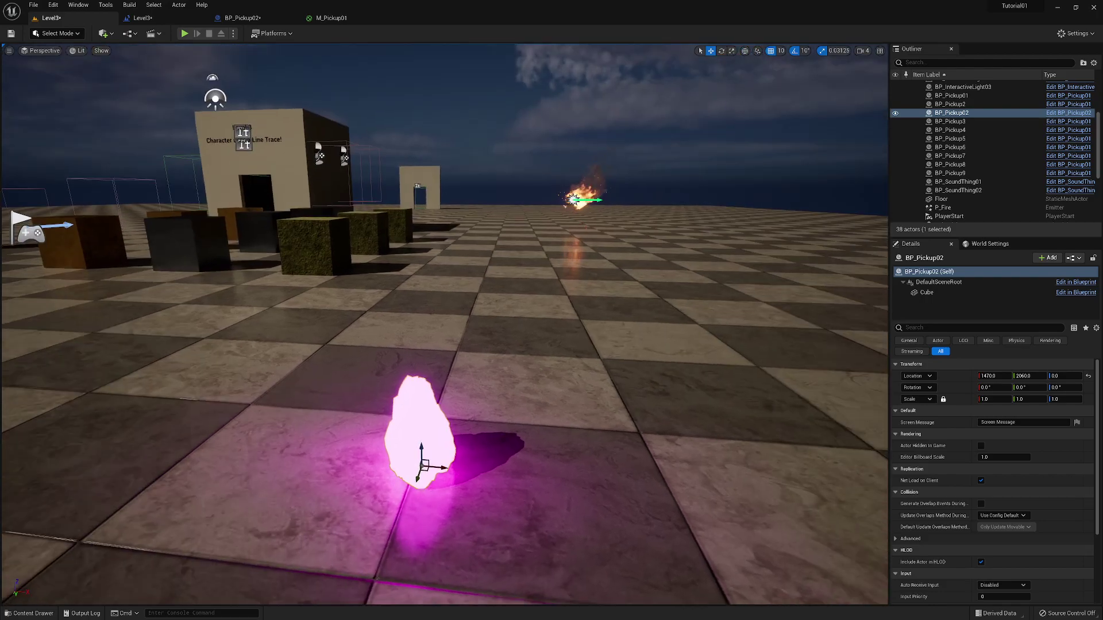
- Compile and save the BP_Pickup02 blueprint, and view the rock in the level again
{"action": "left_click", "coordinate": [241, 18]}
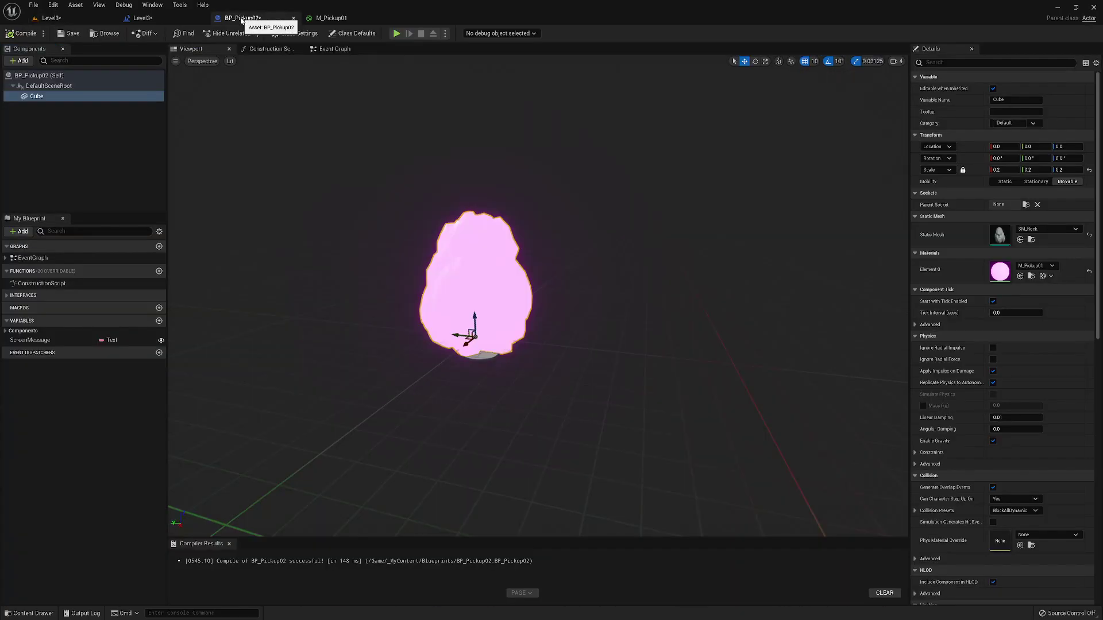
{"action": "left_click", "coordinate": [26, 33]}
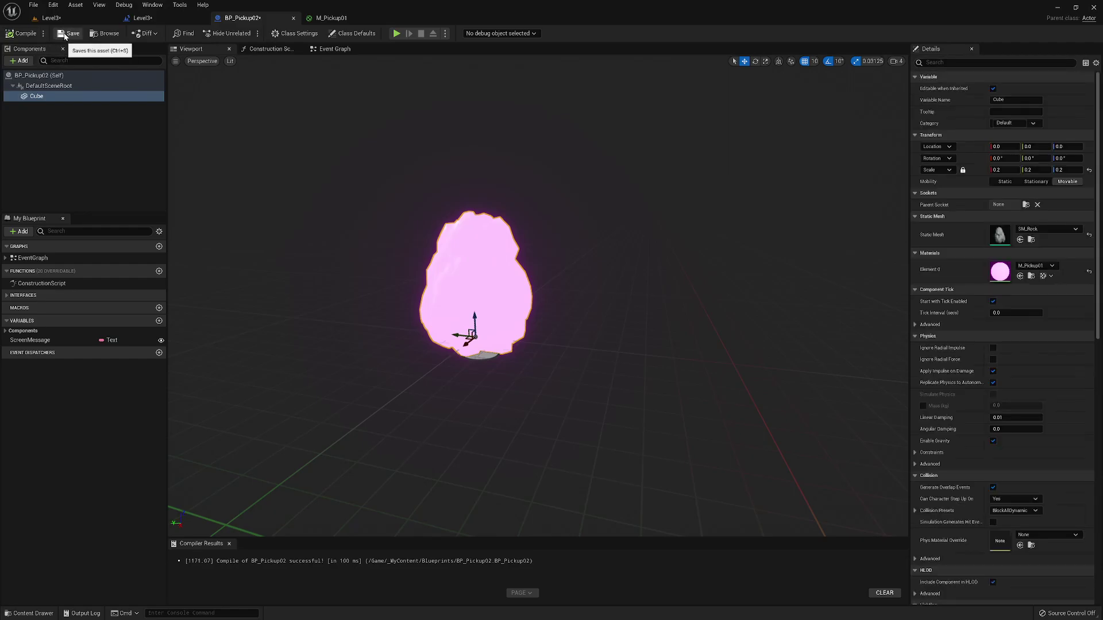
{"action": "left_click", "coordinate": [69, 34]}
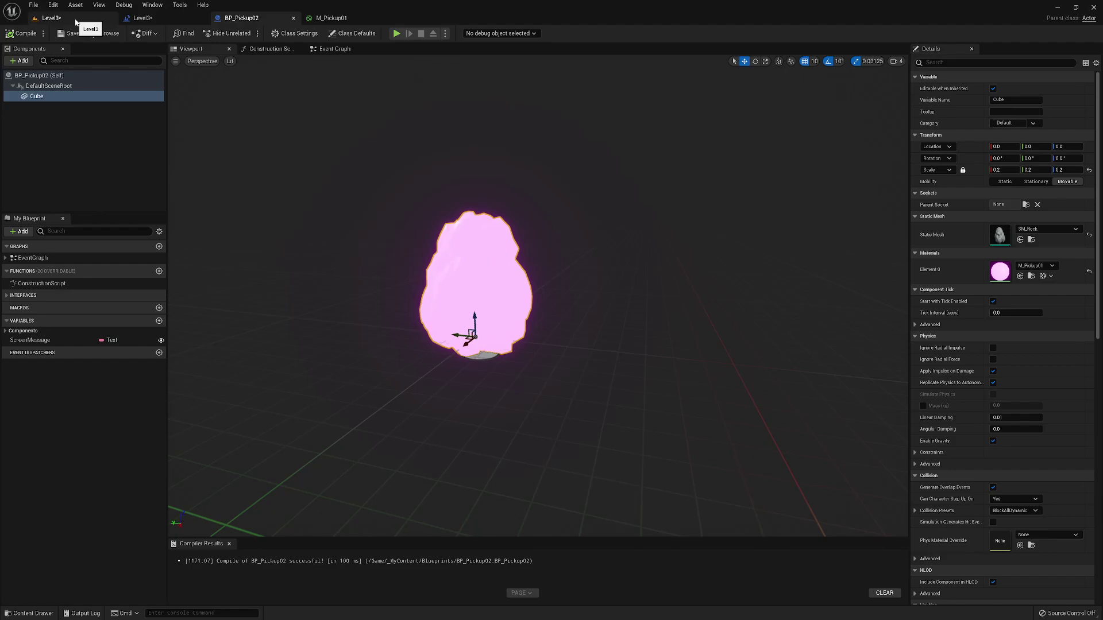
{"action": "left_click", "coordinate": [51, 18]}
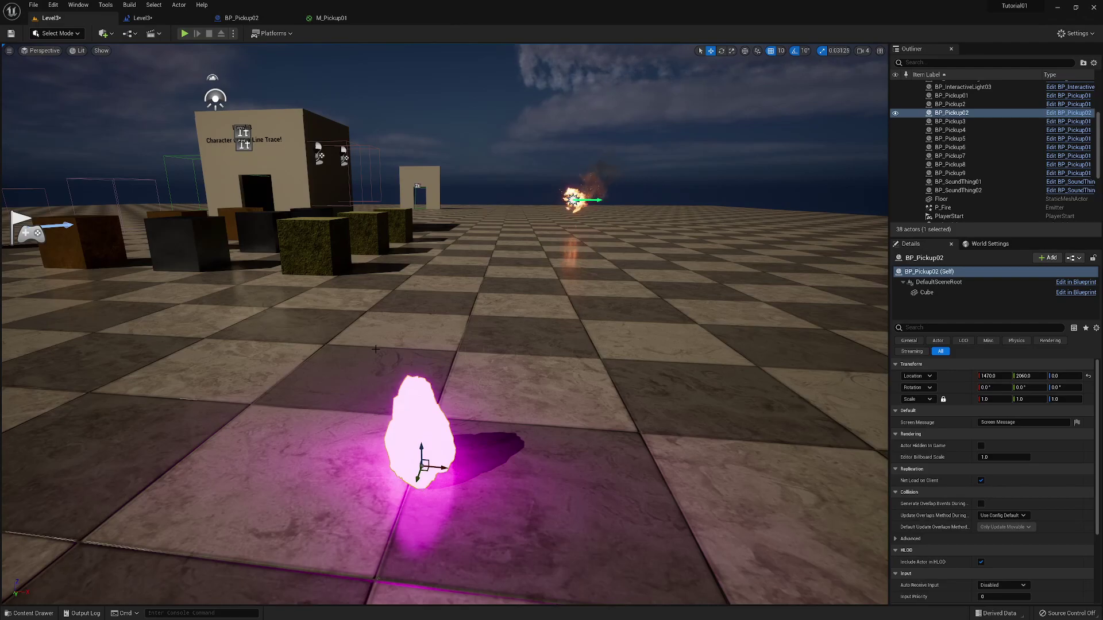
{"action": "right_click_drag", "start_coordinate": [375, 349], "coordinate": [411, 354]}
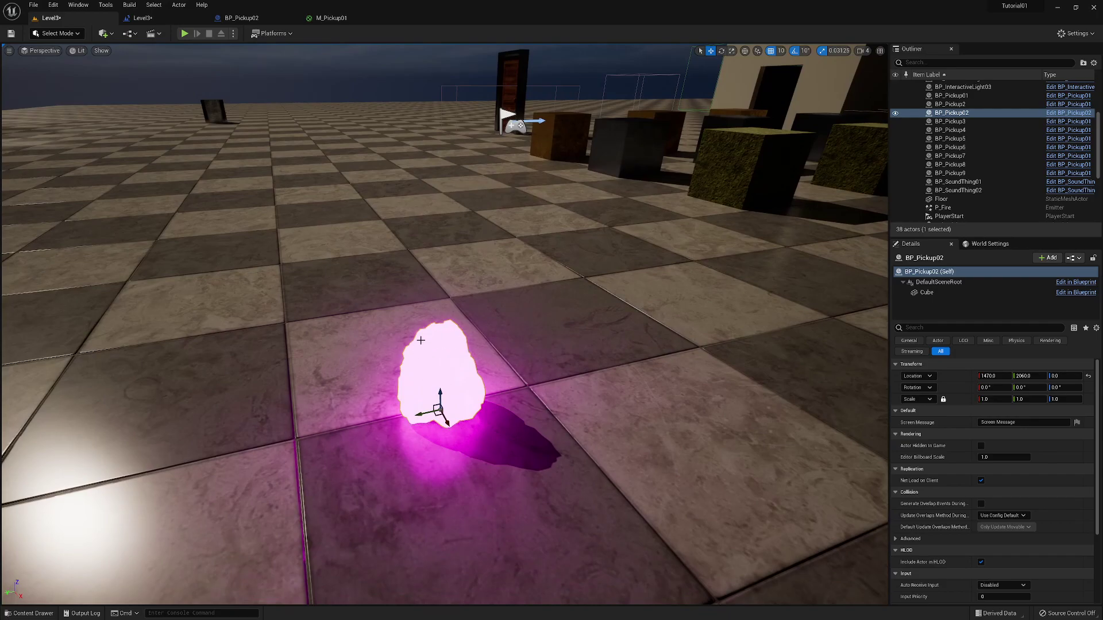